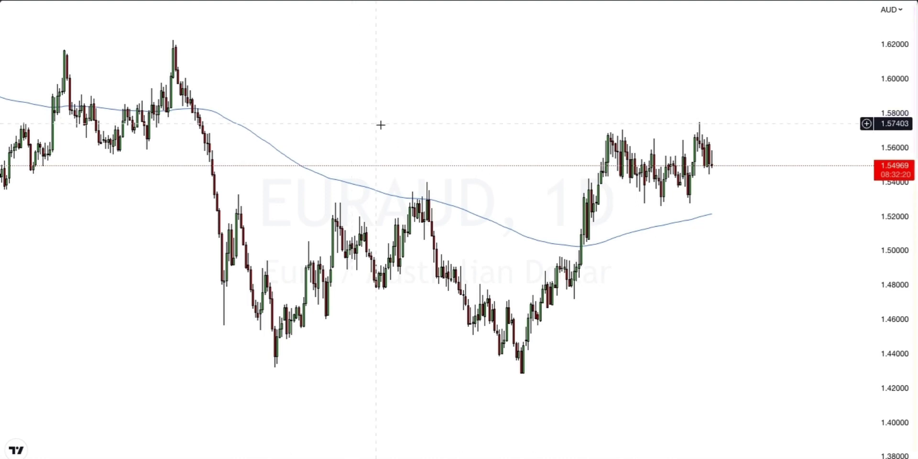
# Mark the two neighbouring swing highs near 1.62, just before the steep decline, with a circle each.
pyautogui.moveTo(373, 114); pyautogui.dragTo(397, 121)
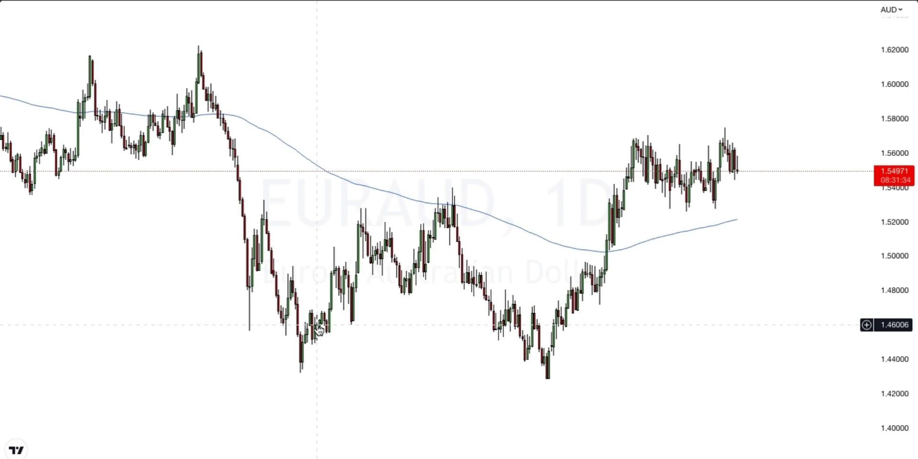
pyautogui.moveTo(164, 205); pyautogui.dragTo(297, 231)
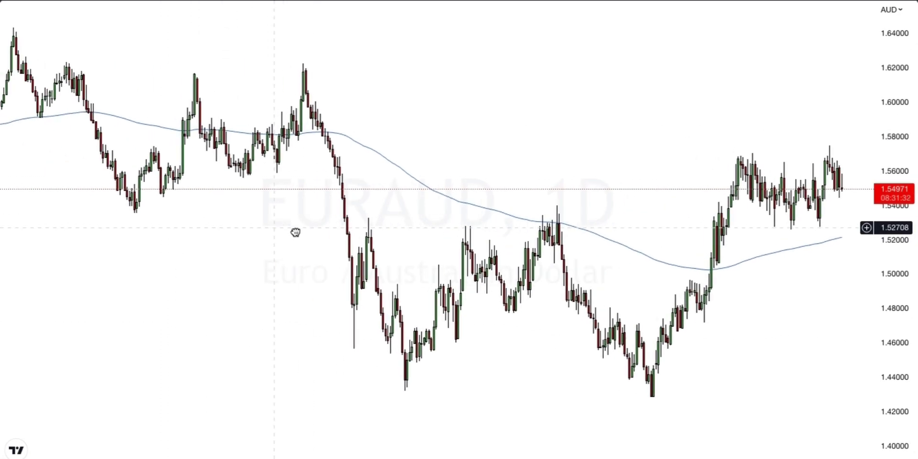
pyautogui.moveTo(271, 125); pyautogui.dragTo(369, 148)
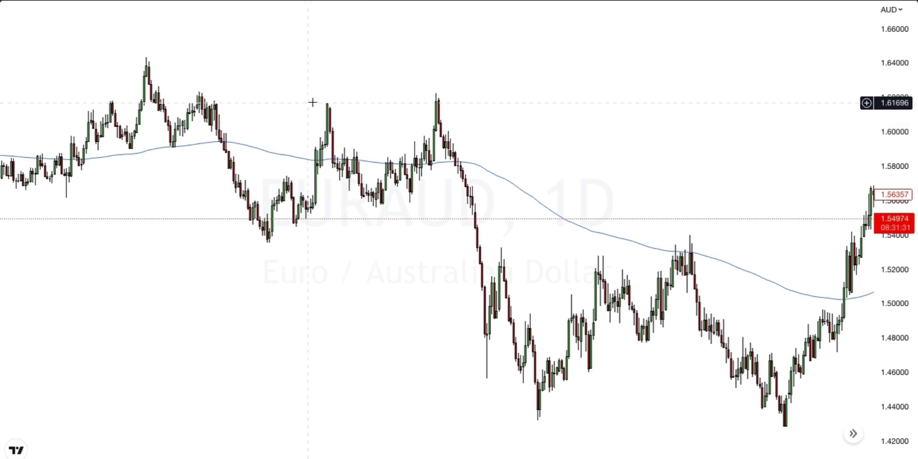
pyautogui.click(1, 100)
pyautogui.click(38, 176)
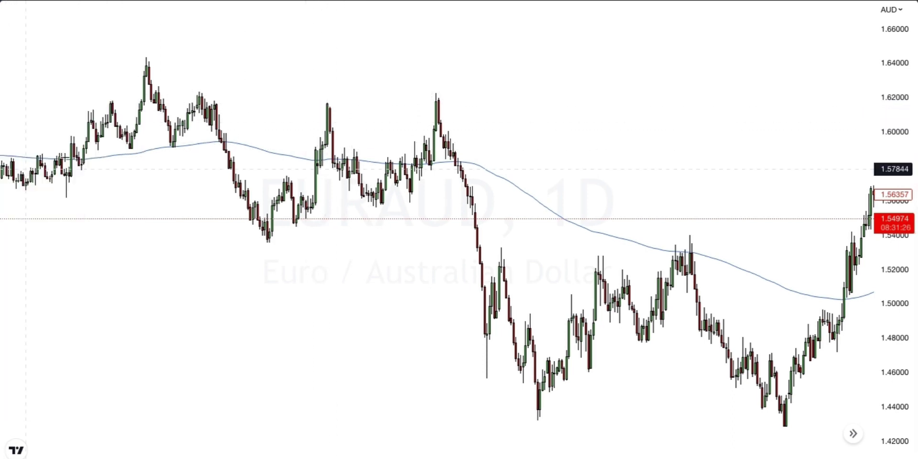
pyautogui.click(322, 99)
pyautogui.click(333, 120)
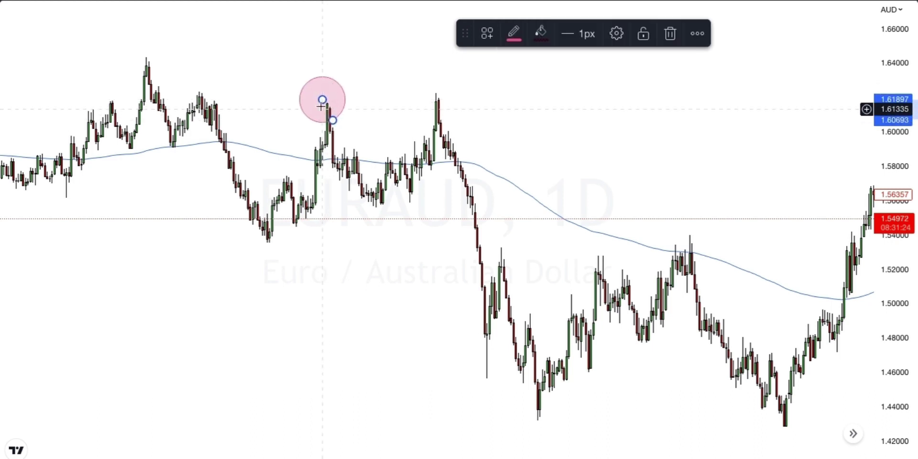
pyautogui.moveTo(322, 100); pyautogui.dragTo(327, 113)
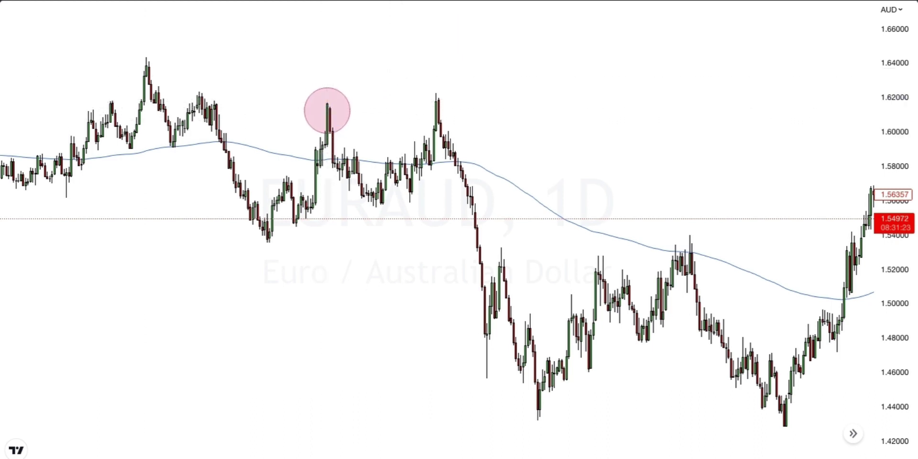
pyautogui.moveTo(434, 98)
pyautogui.mouseDown()
pyautogui.moveTo(444, 118)
pyautogui.moveTo(441, 106)
pyautogui.mouseUp()
pyautogui.click(530, 126)
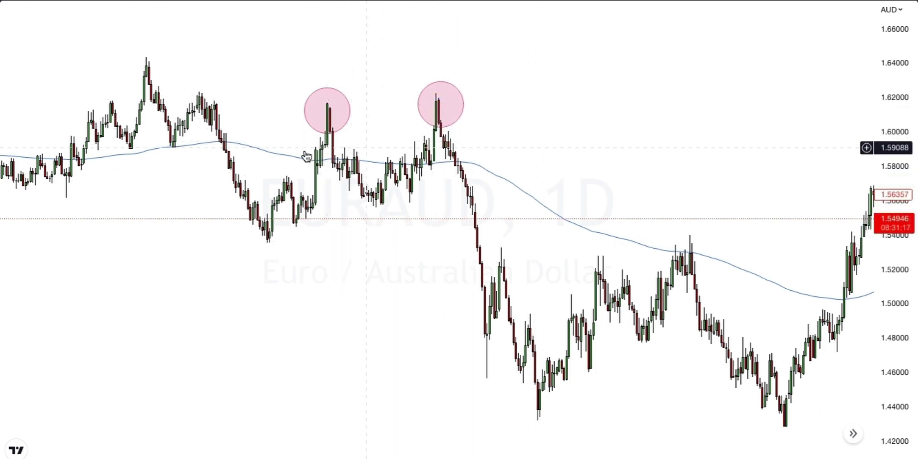
# Draw a narrow rectangle zone from about 1.618 to 1.626, running from the earlier peak across both circled highs.
pyautogui.click(0, 94)
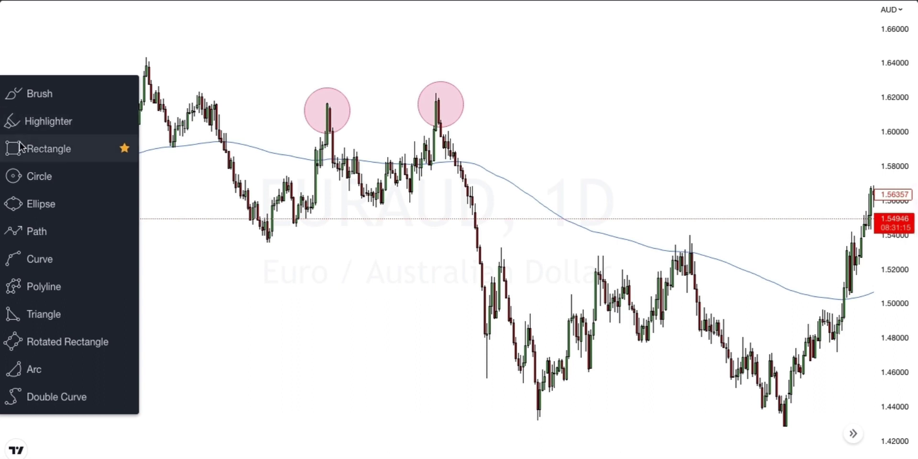
pyautogui.click(31, 153)
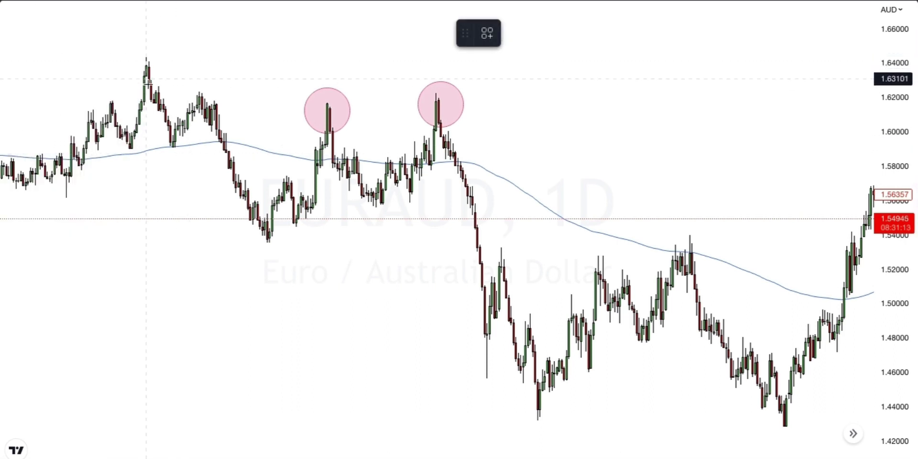
pyautogui.moveTo(149, 87)
pyautogui.mouseDown()
pyautogui.moveTo(575, 86)
pyautogui.moveTo(567, 101)
pyautogui.mouseUp()
pyautogui.click(159, 235)
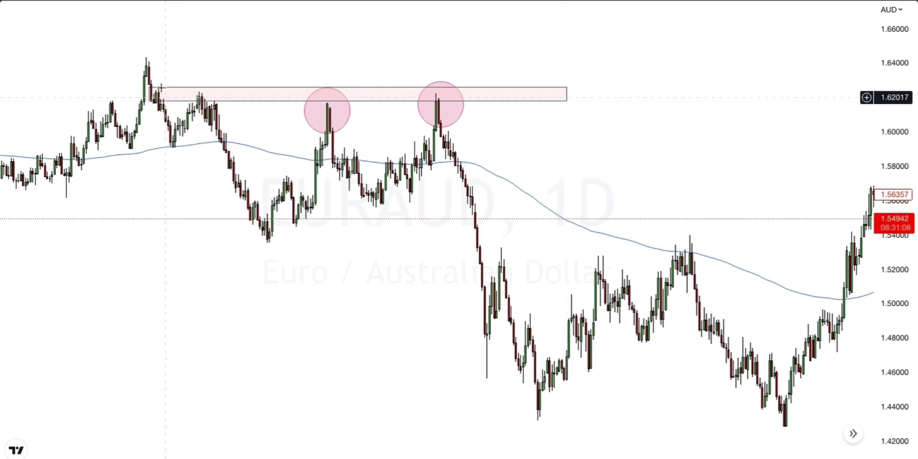
pyautogui.click(165, 93)
pyautogui.click(203, 76)
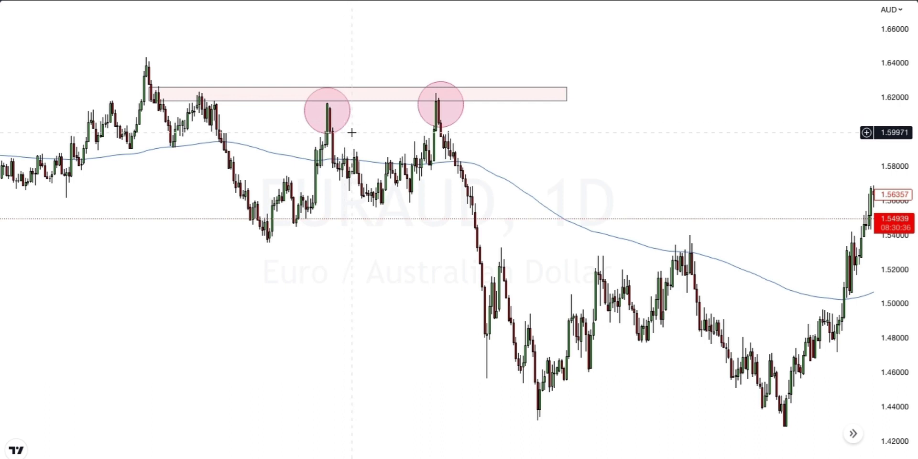
pyautogui.click(352, 98)
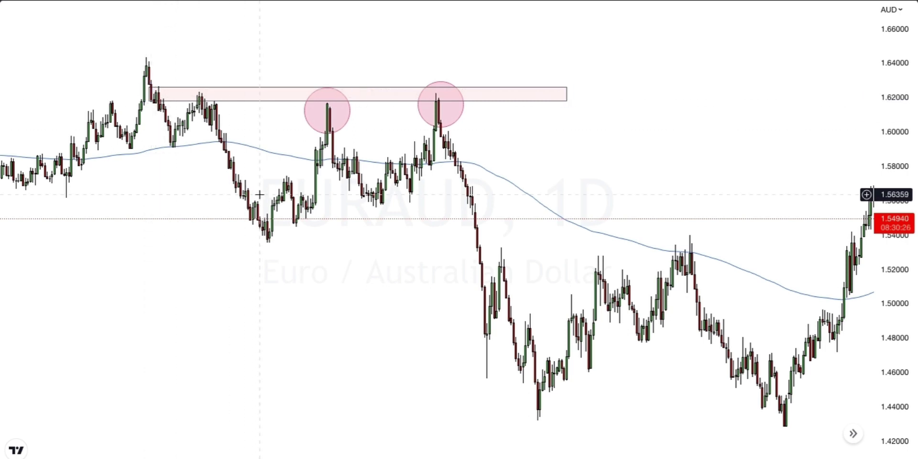
# Draw a rectangle around the most recent sideways price range, from about 1.572 down to 1.524.
pyautogui.moveTo(391, 262); pyautogui.dragTo(319, 232)
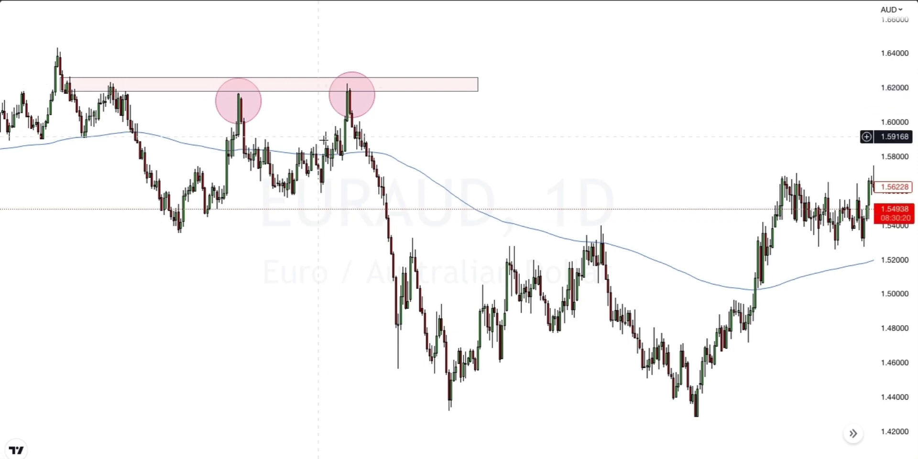
pyautogui.moveTo(286, 259); pyautogui.dragTo(306, 260)
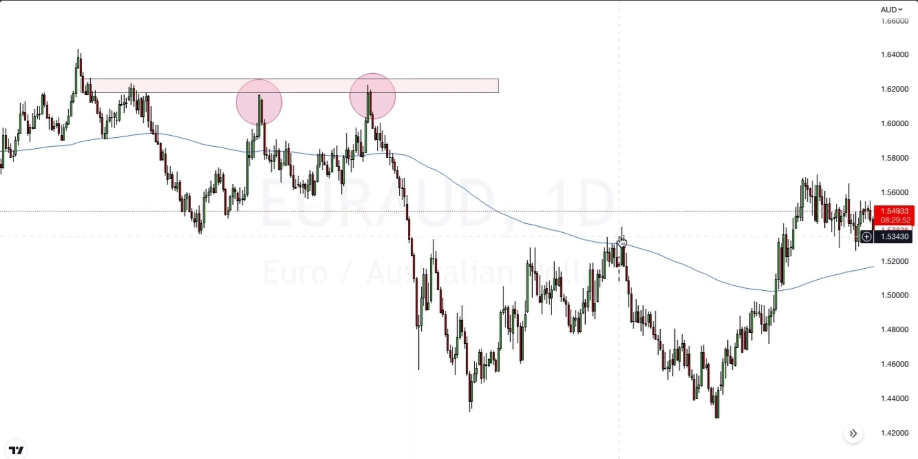
pyautogui.moveTo(599, 230); pyautogui.dragTo(531, 210)
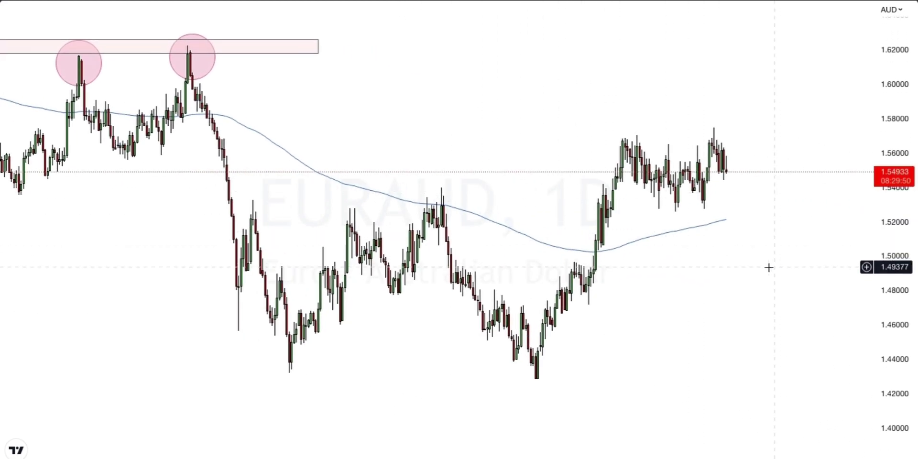
pyautogui.moveTo(768, 266); pyautogui.dragTo(651, 258)
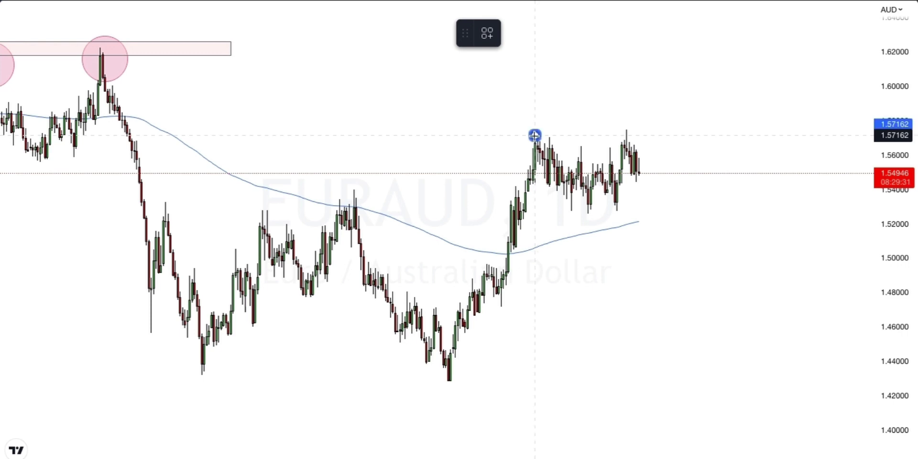
pyautogui.moveTo(534, 135)
pyautogui.mouseDown()
pyautogui.moveTo(650, 200)
pyautogui.moveTo(662, 217)
pyautogui.mouseUp()
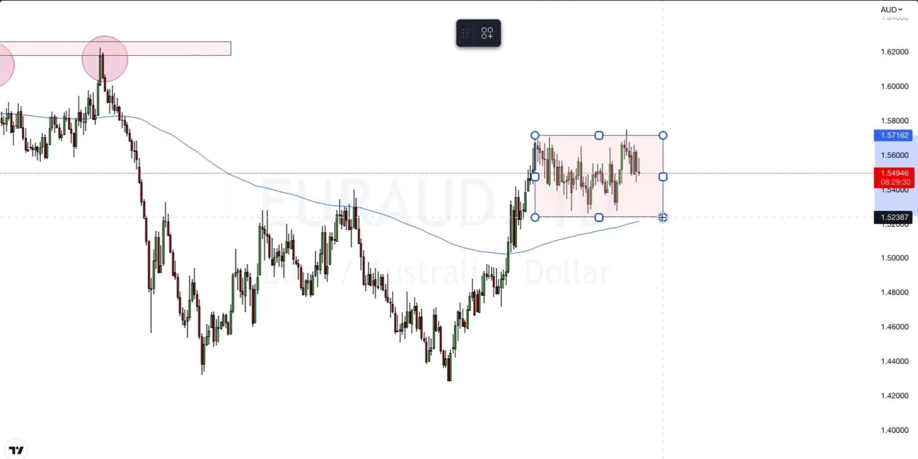
pyautogui.click(663, 217)
pyautogui.click(719, 189)
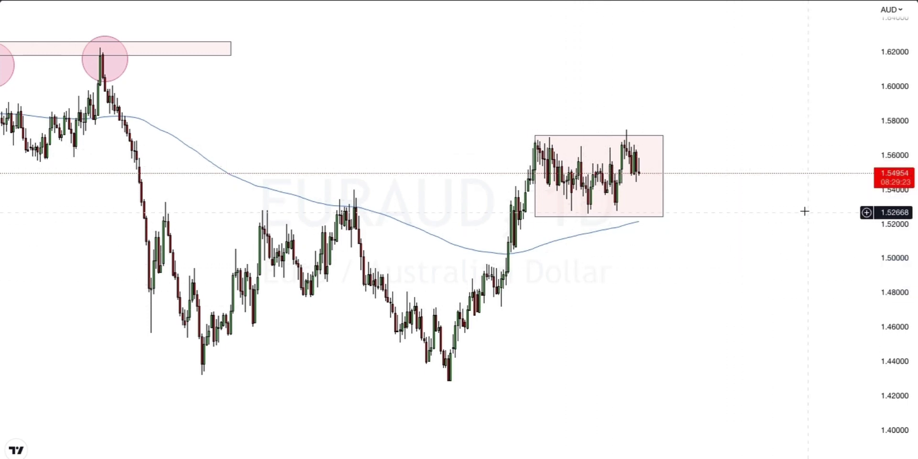
# Mark the first and the latest high of the boxed sideways range with a circle each.
pyautogui.scroll(-3, 436, 229)
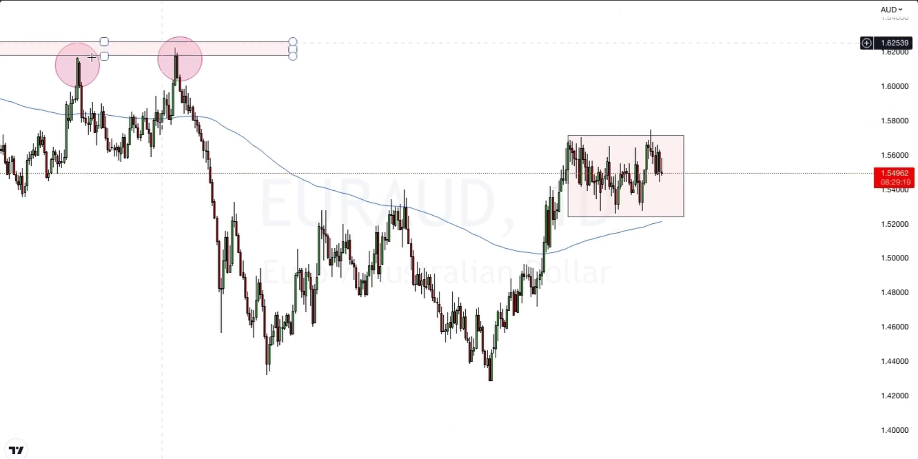
pyautogui.click(1, 101)
pyautogui.click(19, 176)
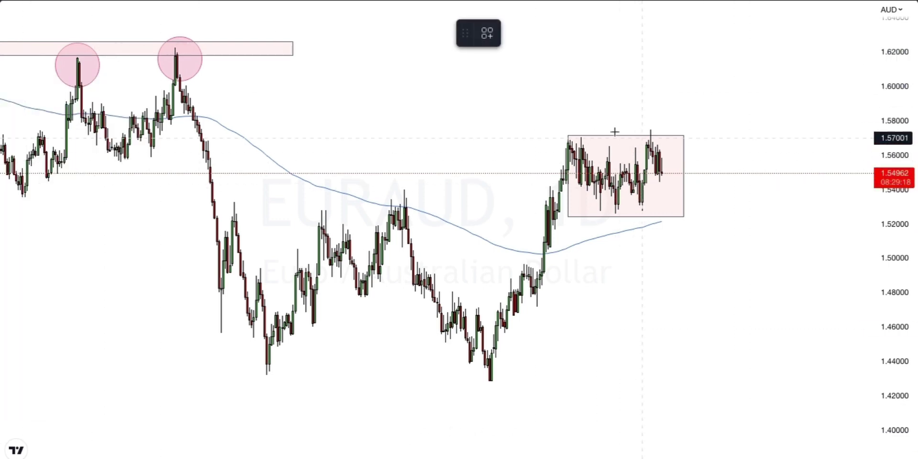
pyautogui.moveTo(576, 139); pyautogui.dragTo(582, 154)
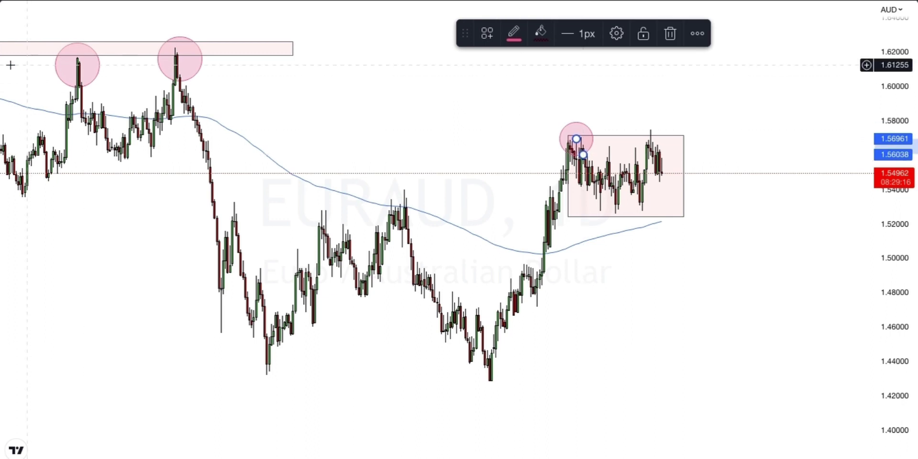
pyautogui.click(1, 101)
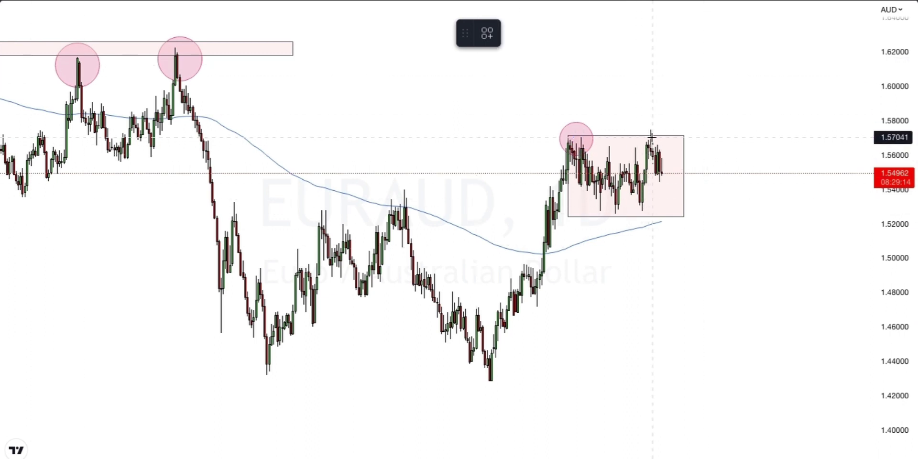
pyautogui.moveTo(651, 137); pyautogui.dragTo(664, 151)
pyautogui.press('Escape')
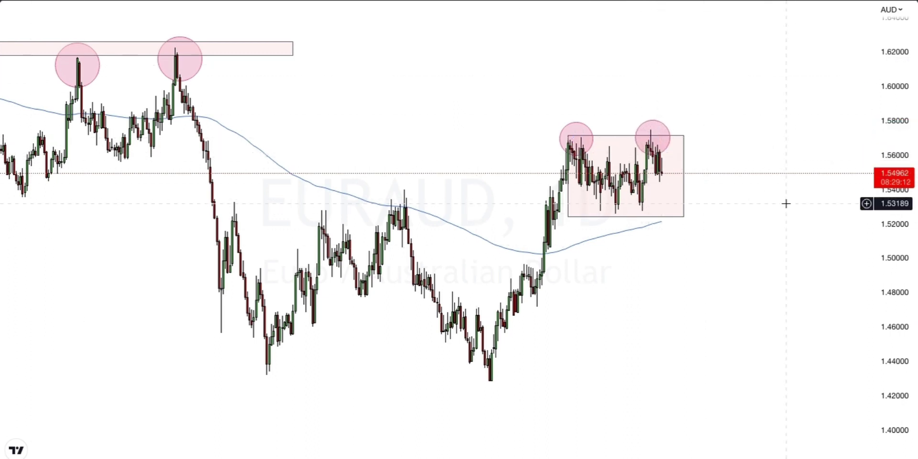
# Draw a rectangle zone from about 1.569 to 1.582, reaching from the older price action past the recent circled highs.
pyautogui.moveTo(398, 142); pyautogui.dragTo(433, 144)
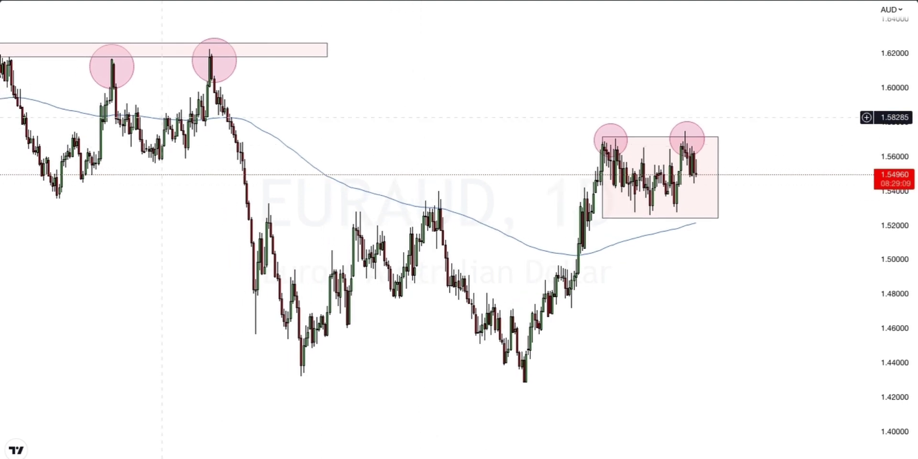
pyautogui.click(21, 149)
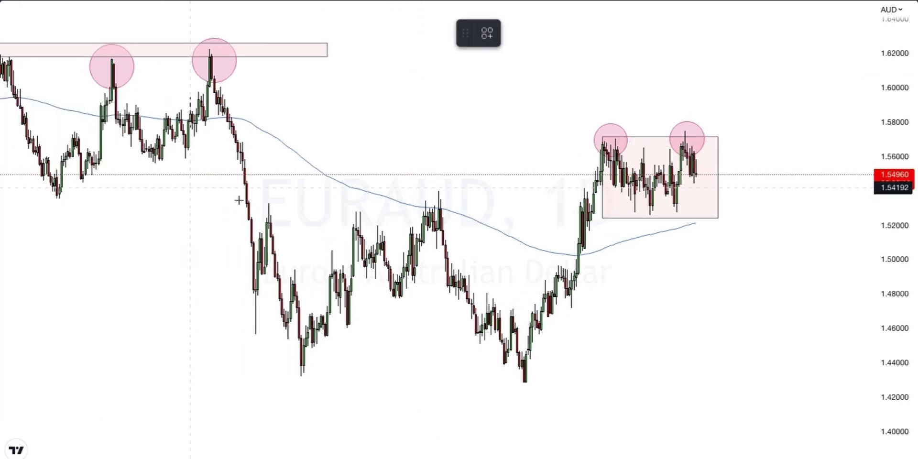
pyautogui.moveTo(103, 118)
pyautogui.mouseDown()
pyautogui.moveTo(552, 228)
pyautogui.moveTo(752, 192)
pyautogui.moveTo(746, 140)
pyautogui.mouseUp()
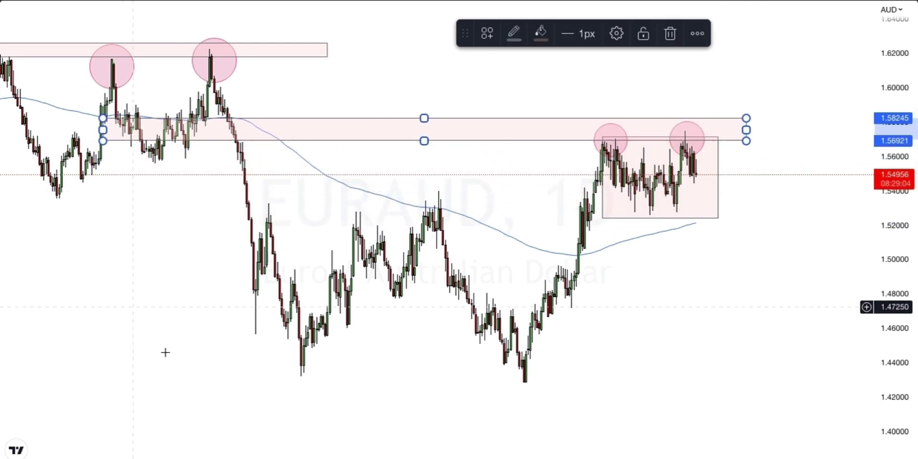
# Extend the start of the 1.569–1.582 zone back in time to the earlier consolidation before the highest peak.
pyautogui.scroll(-4, 238, 154)
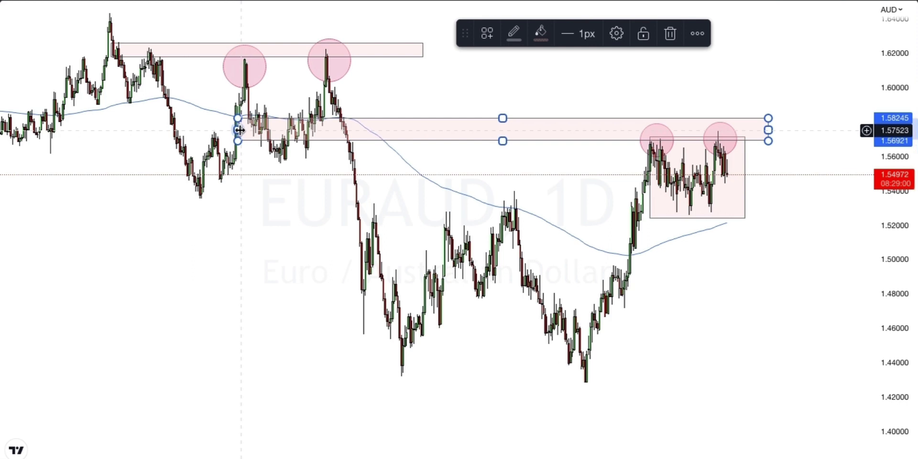
pyautogui.moveTo(237, 129); pyautogui.dragTo(70, 130)
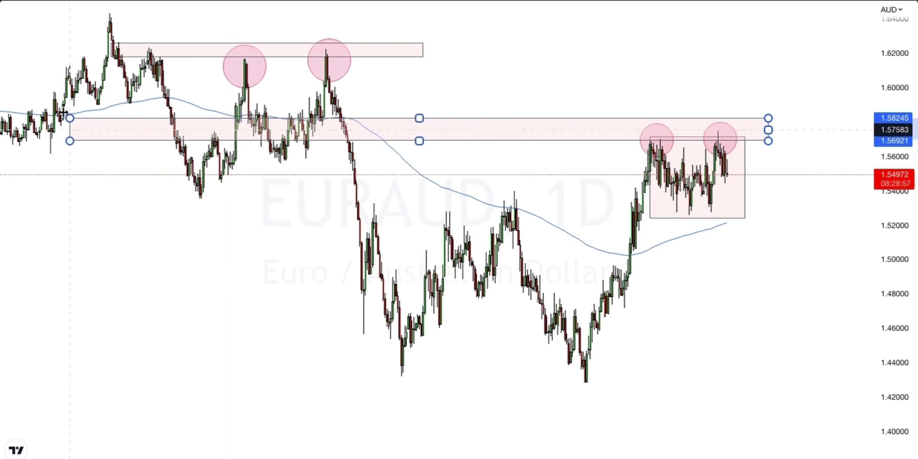
pyautogui.moveTo(80, 214); pyautogui.dragTo(213, 240)
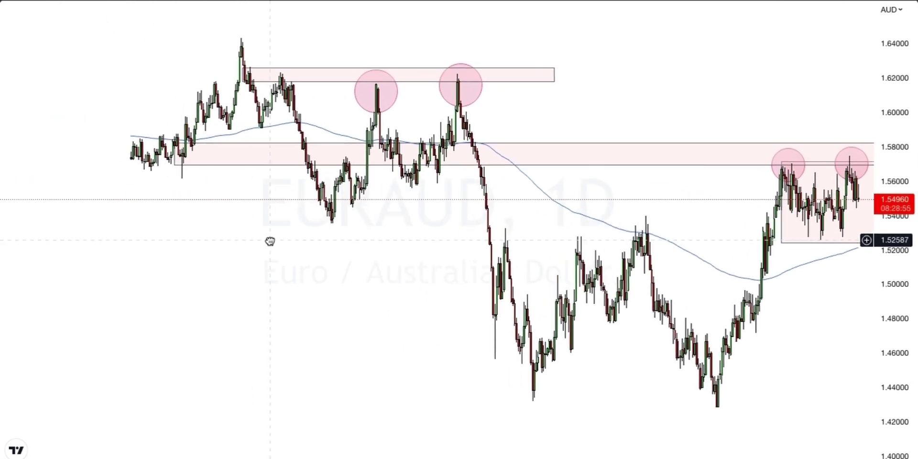
pyautogui.click(181, 158)
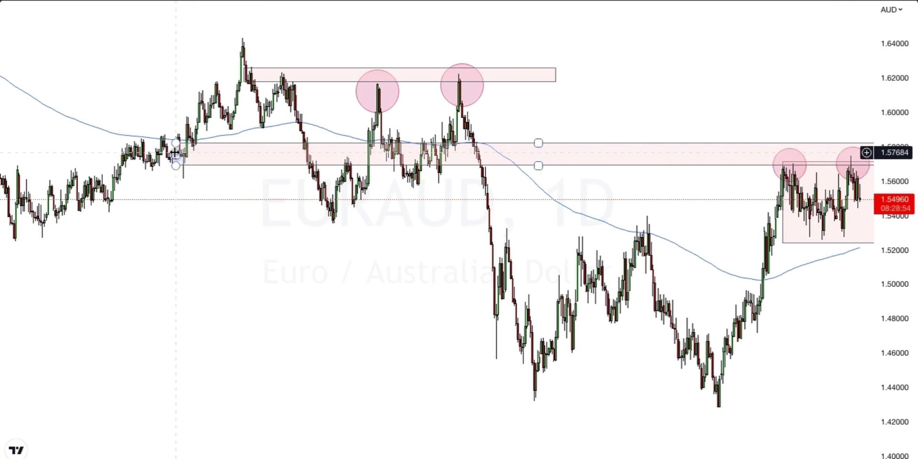
pyautogui.moveTo(175, 154); pyautogui.dragTo(114, 143)
pyautogui.click(199, 232)
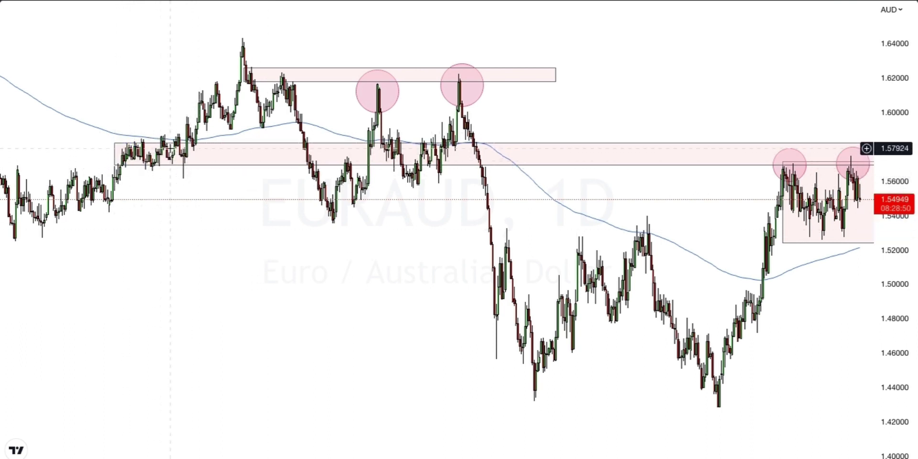
# Draw a support rectangle from about 1.523 to 1.532 along the recent range's lows and extend it back to the previous swing high.
pyautogui.moveTo(346, 266); pyautogui.dragTo(158, 243)
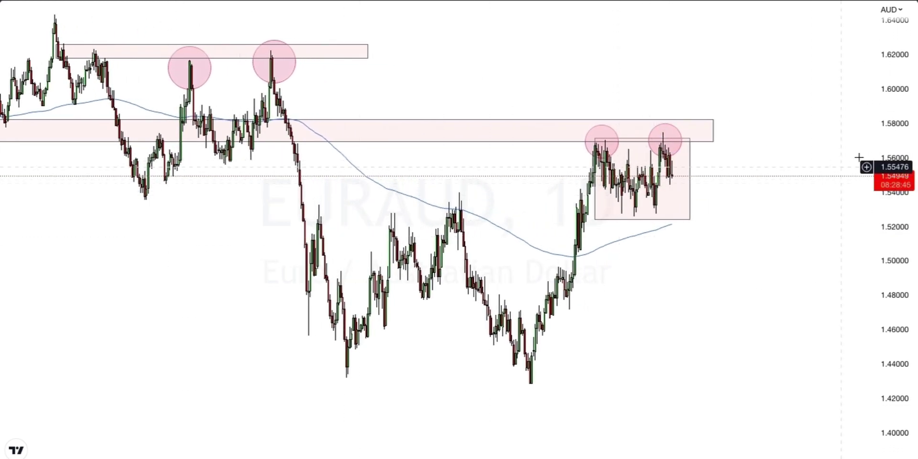
pyautogui.moveTo(884, 111); pyautogui.dragTo(891, 161)
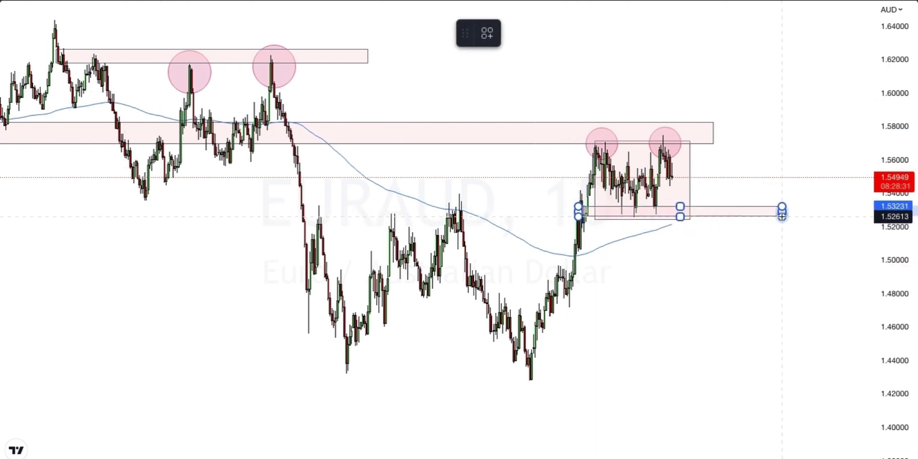
pyautogui.moveTo(782, 216); pyautogui.dragTo(782, 221)
pyautogui.click(743, 268)
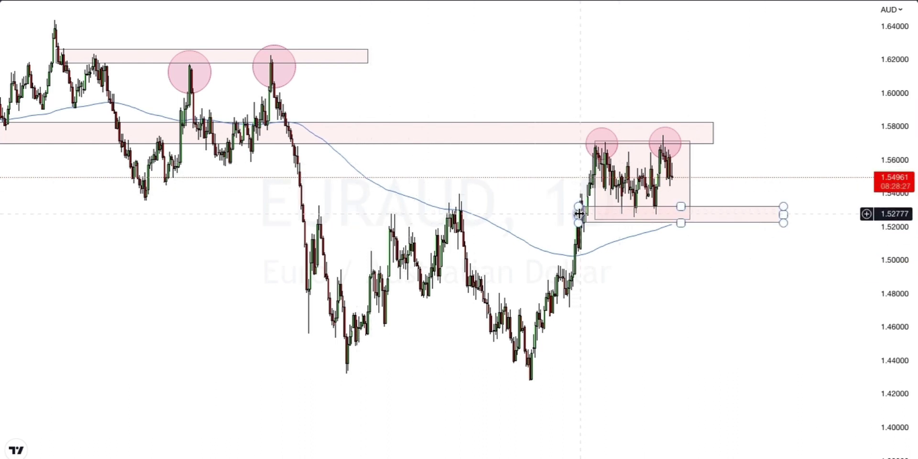
pyautogui.moveTo(578, 213); pyautogui.dragTo(466, 205)
pyautogui.click(611, 291)
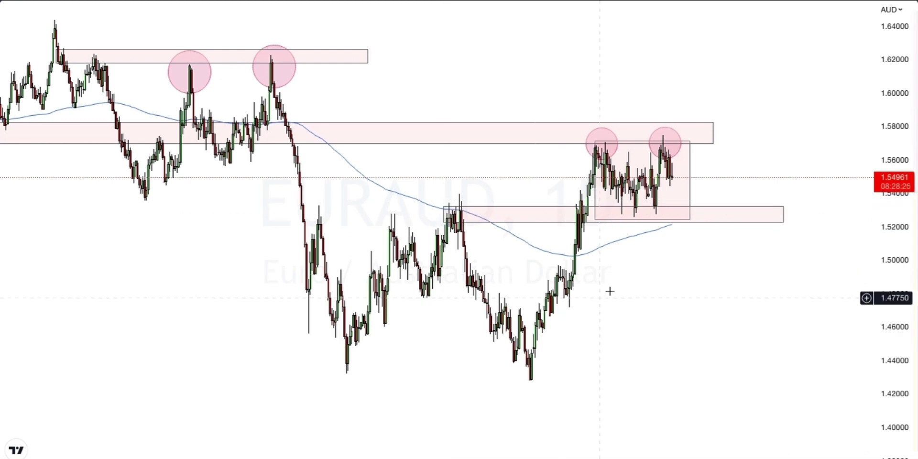
# Lower the bottom edge of the support zone under the boxed range to about 1.522.
pyautogui.moveTo(779, 223); pyautogui.dragTo(782, 224)
pyautogui.click(708, 250)
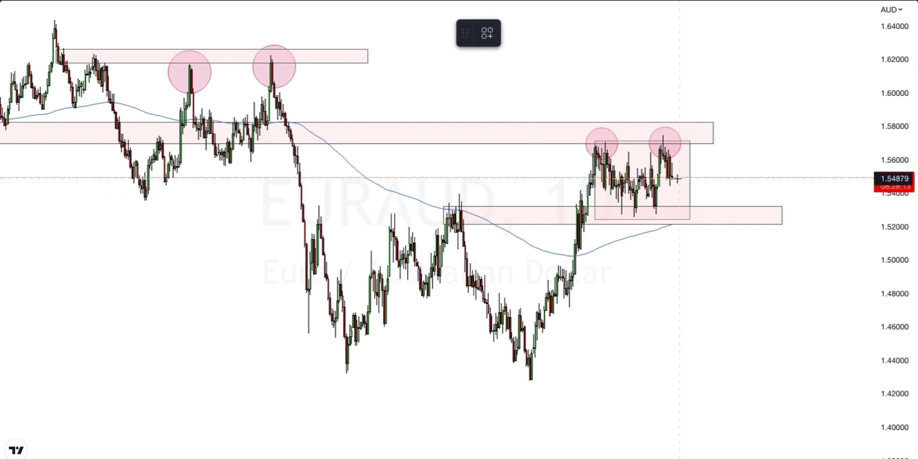
# Sketch a projected price path of three lines: down to about 1.522, up to about 1.549, and down to about 1.479.
pyautogui.click(679, 225)
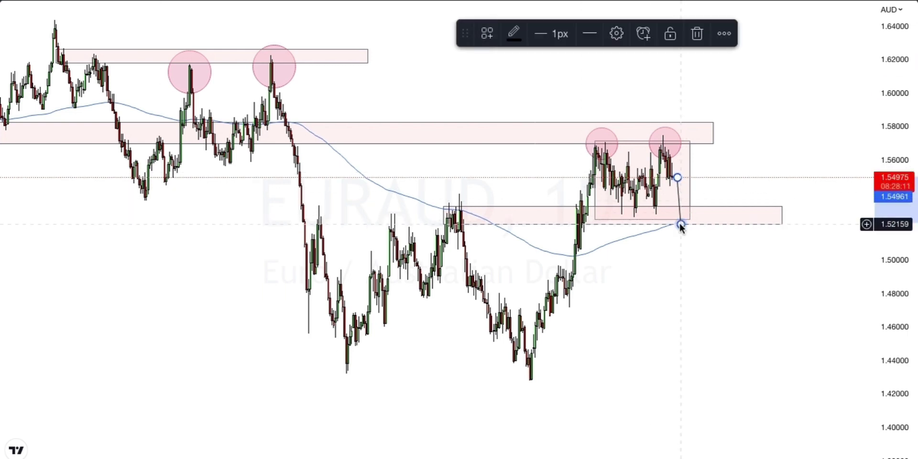
pyautogui.click(700, 289)
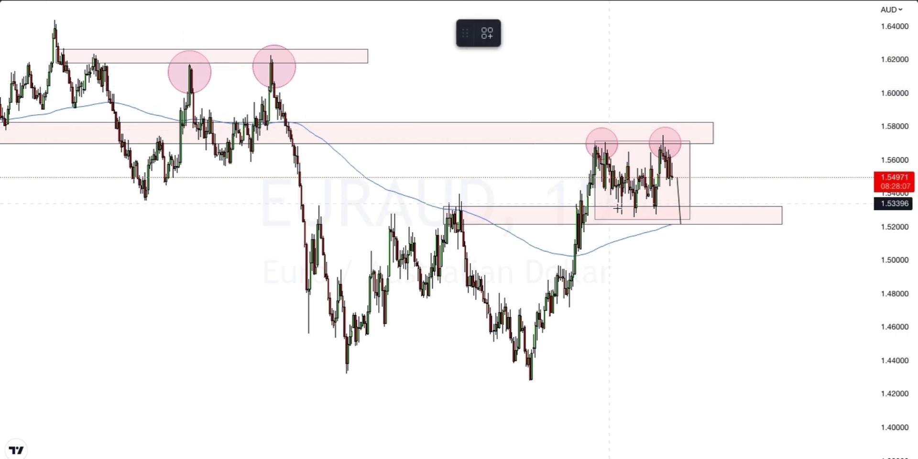
pyautogui.click(687, 224)
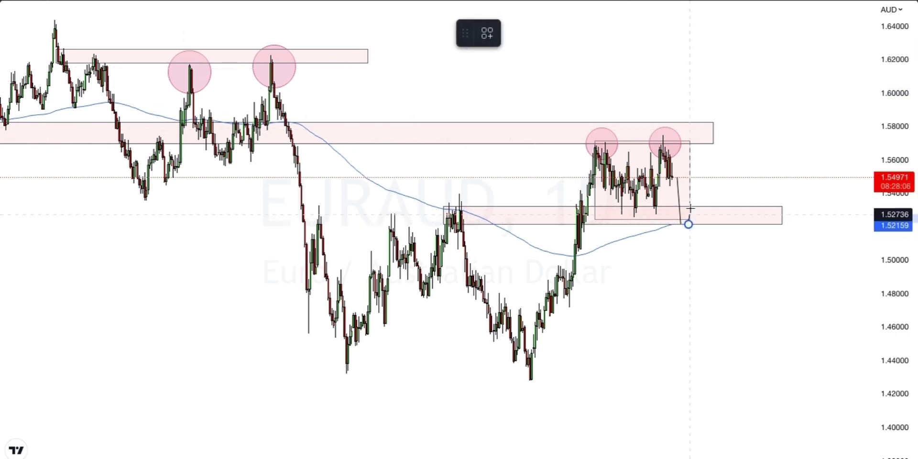
pyautogui.click(697, 178)
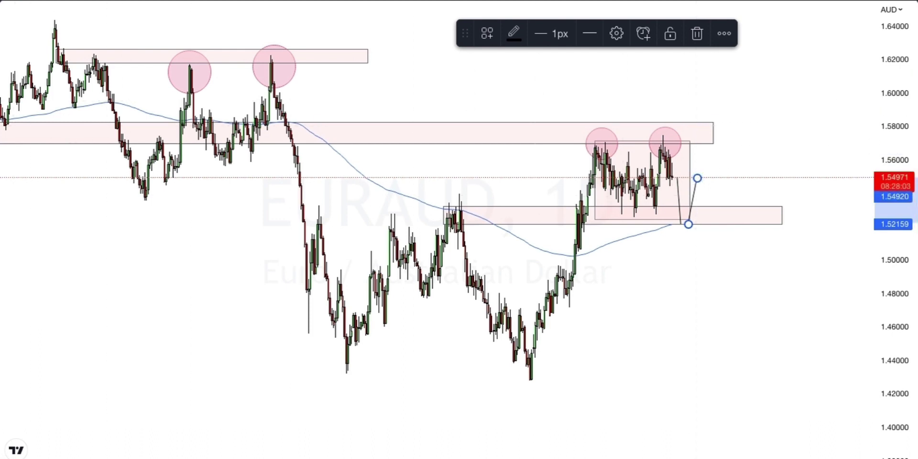
pyautogui.click(807, 276)
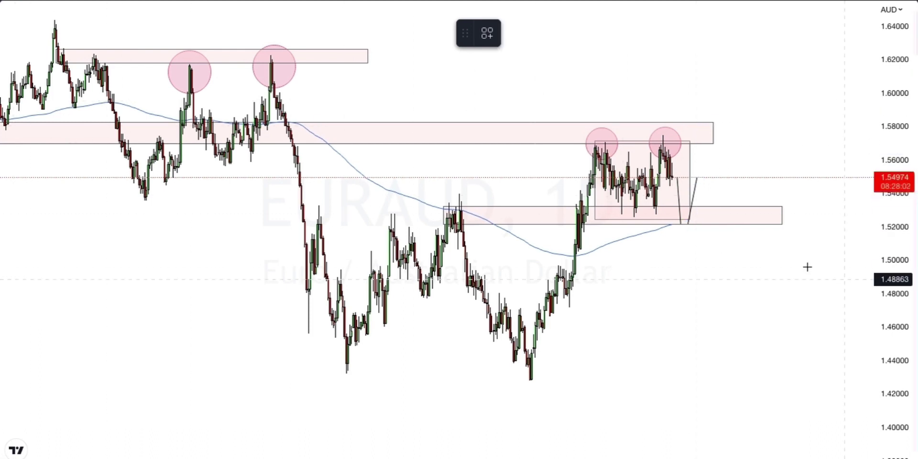
pyautogui.click(697, 178)
pyautogui.click(718, 294)
pyautogui.click(775, 265)
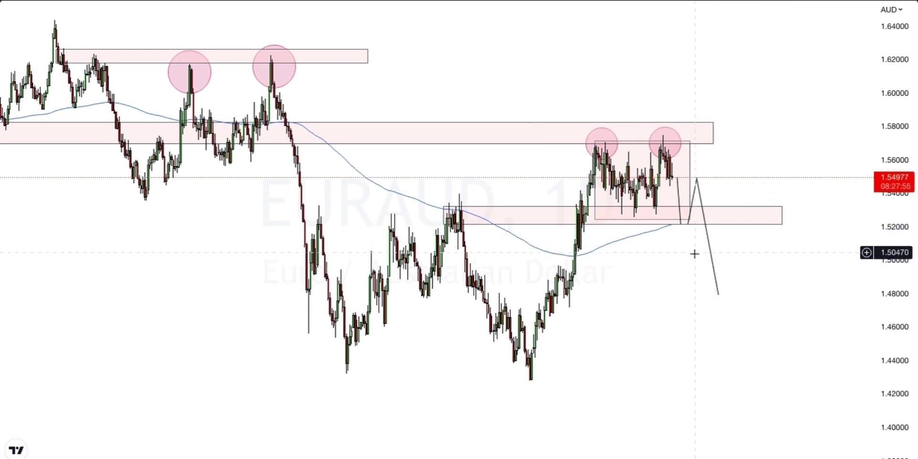
pyautogui.click(272, 49)
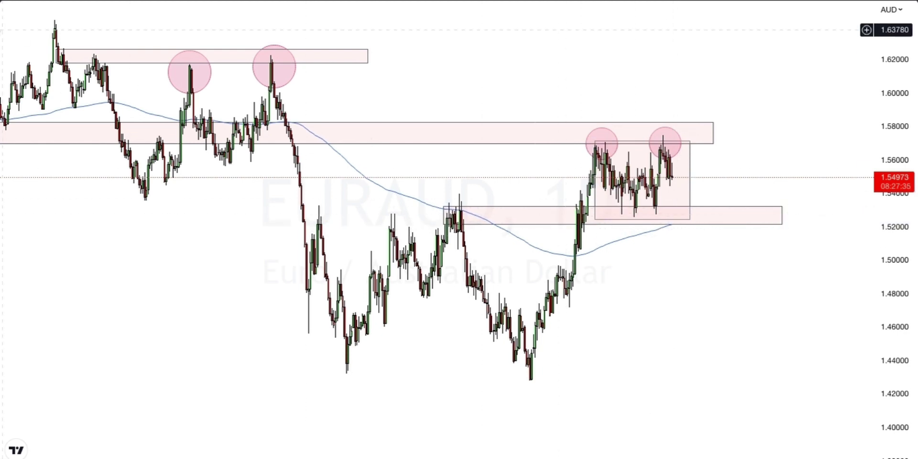
# Draw a red arrow rising from about 1.492 and adjust it to point at the moving average's latest value near 1.522.
pyautogui.click(0, 48)
pyautogui.click(31, 75)
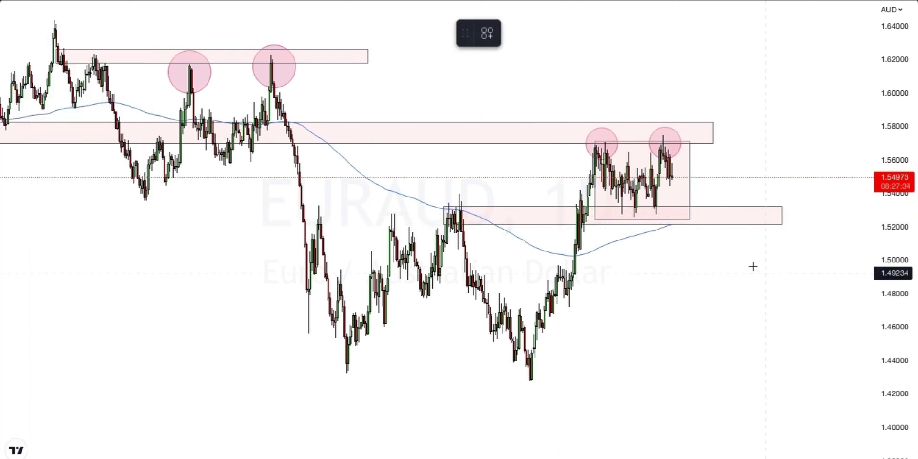
pyautogui.moveTo(724, 261)
pyautogui.mouseDown()
pyautogui.moveTo(688, 230)
pyautogui.moveTo(690, 217)
pyautogui.mouseUp()
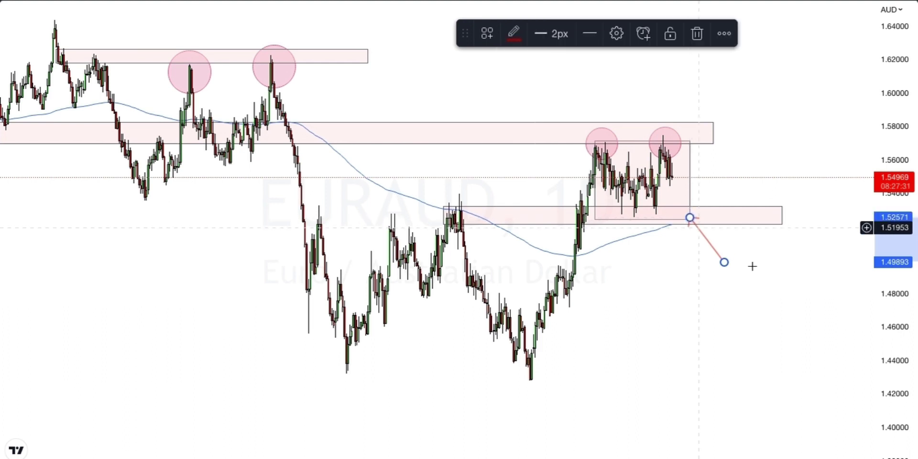
pyautogui.click(721, 265)
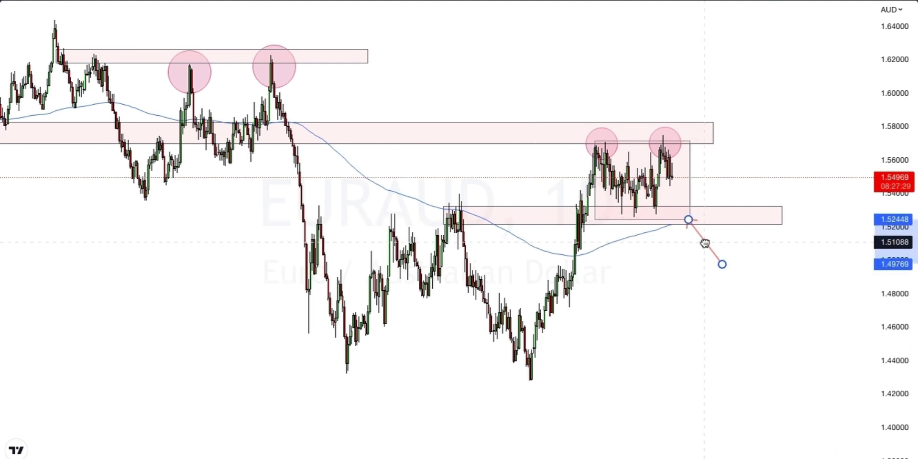
pyautogui.moveTo(721, 264); pyautogui.dragTo(715, 268)
pyautogui.click(841, 296)
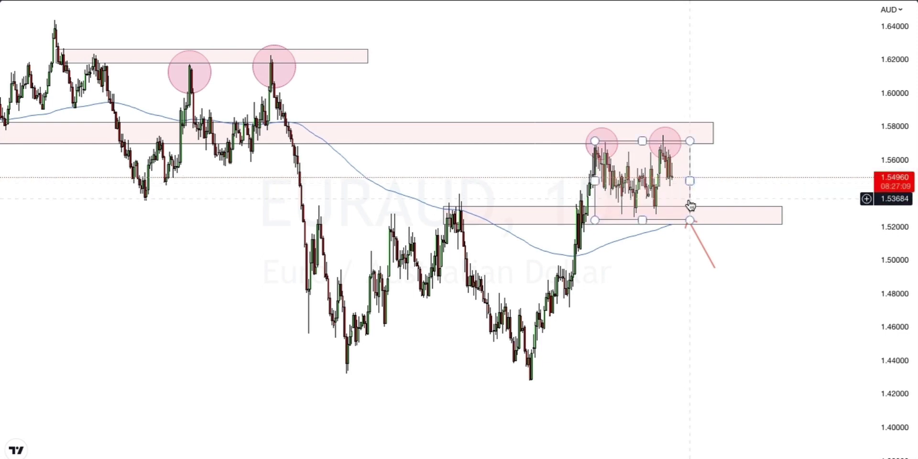
pyautogui.moveTo(701, 243); pyautogui.dragTo(691, 249)
pyautogui.click(713, 241)
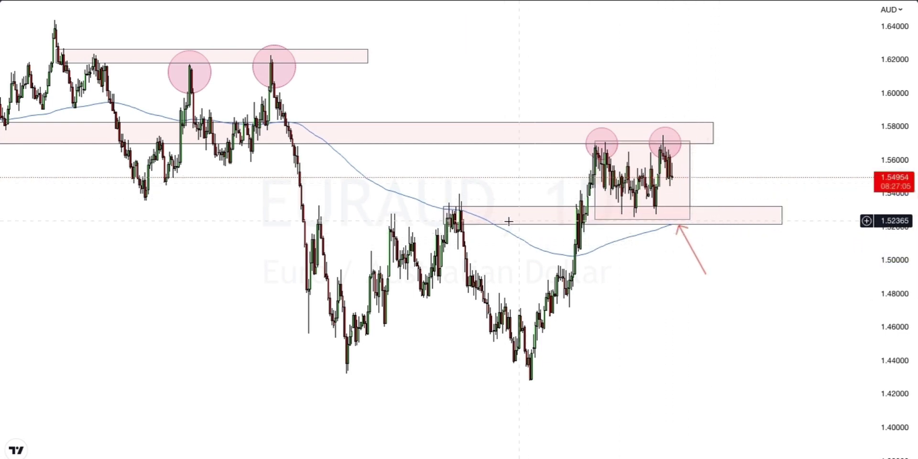
# Extend the start of the 1.522–1.532 zone back to the first swing high after the steep drop, and nudge the red arrow.
pyautogui.moveTo(444, 206); pyautogui.dragTo(308, 211)
pyautogui.click(365, 246)
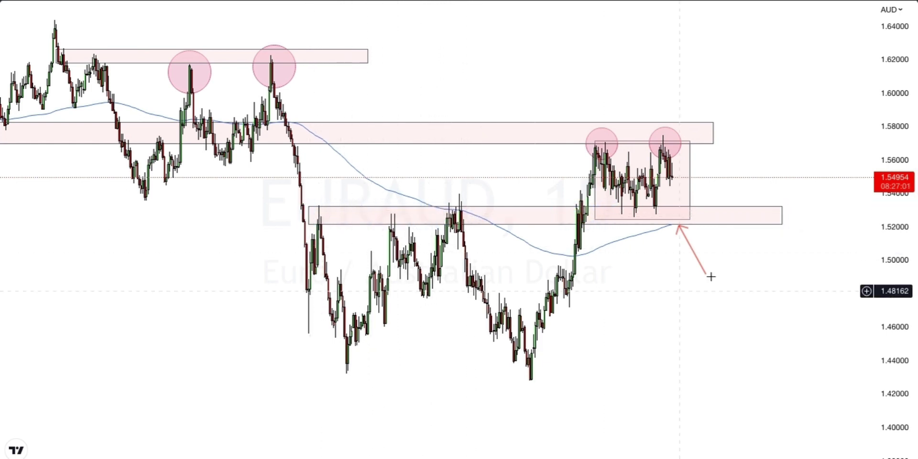
pyautogui.moveTo(693, 250); pyautogui.dragTo(695, 249)
pyautogui.click(739, 264)
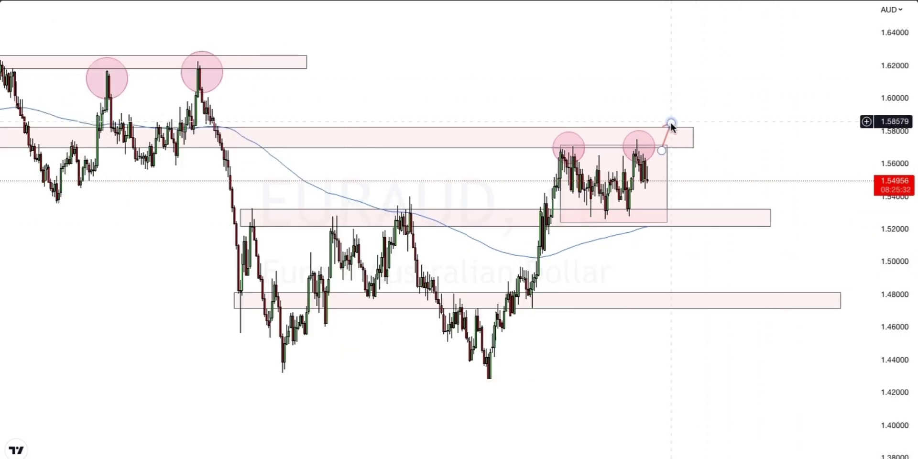
# Draw a short arrow from about 1.568 up to 1.585 at the end of the boxed range and delete it.
pyautogui.click(670, 124)
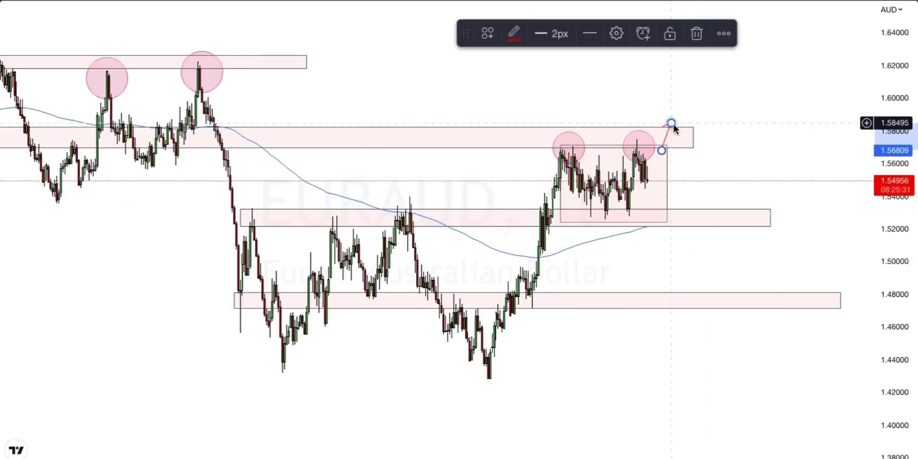
pyautogui.press('Delete')
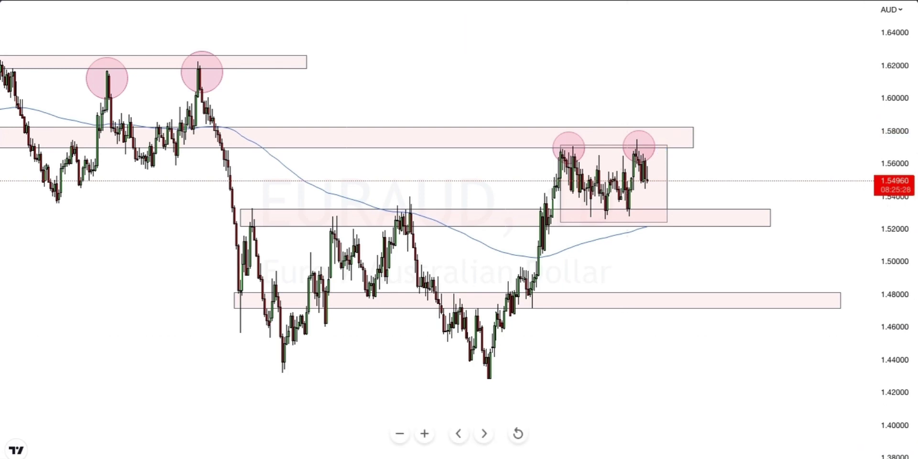
# Draw a rectangle from about 1.531 to 1.482 around the earlier sideways range between the two lowest lows.
pyautogui.scroll(-3, 430, 215)
pyautogui.scroll(2, 430, 215)
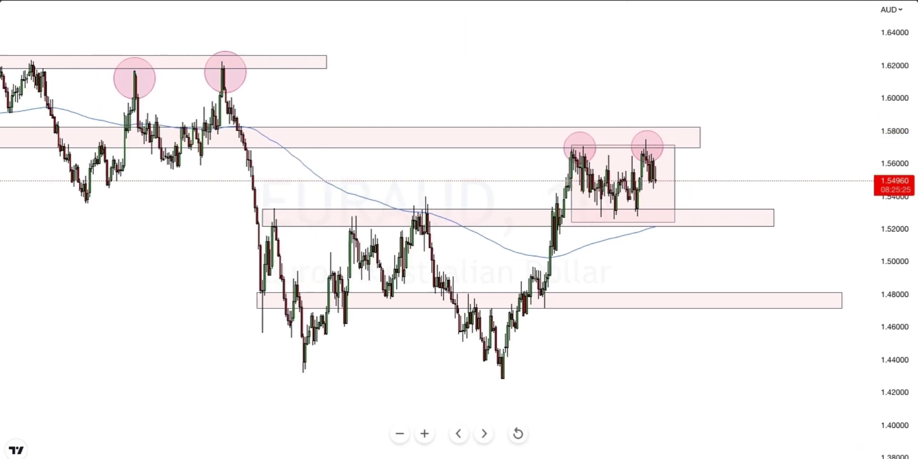
pyautogui.moveTo(626, 392); pyautogui.dragTo(675, 395)
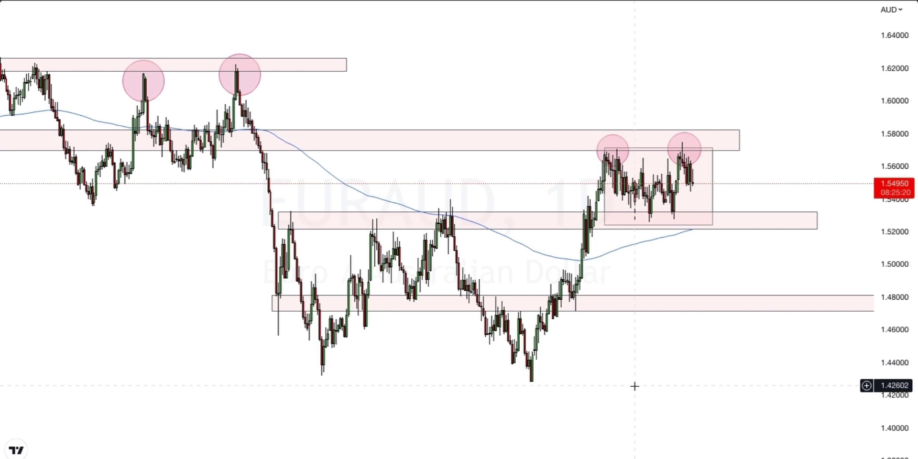
pyautogui.moveTo(580, 385); pyautogui.dragTo(663, 386)
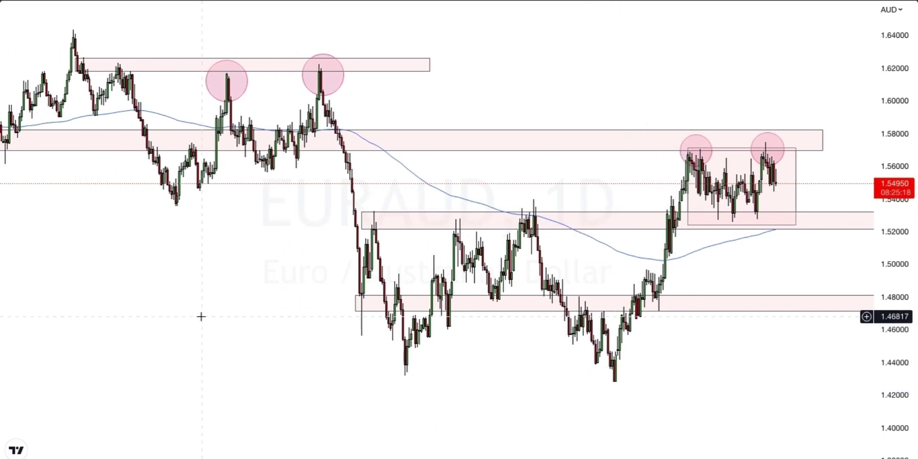
pyautogui.moveTo(201, 258); pyautogui.dragTo(322, 349)
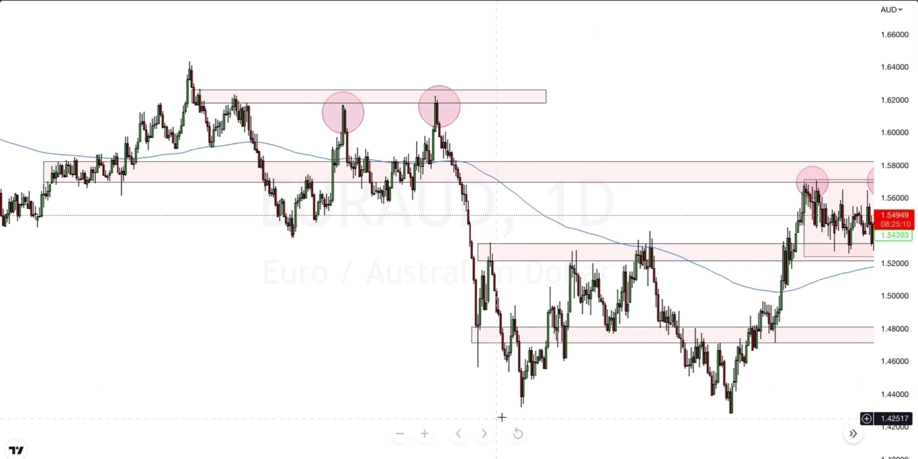
pyautogui.click(518, 433)
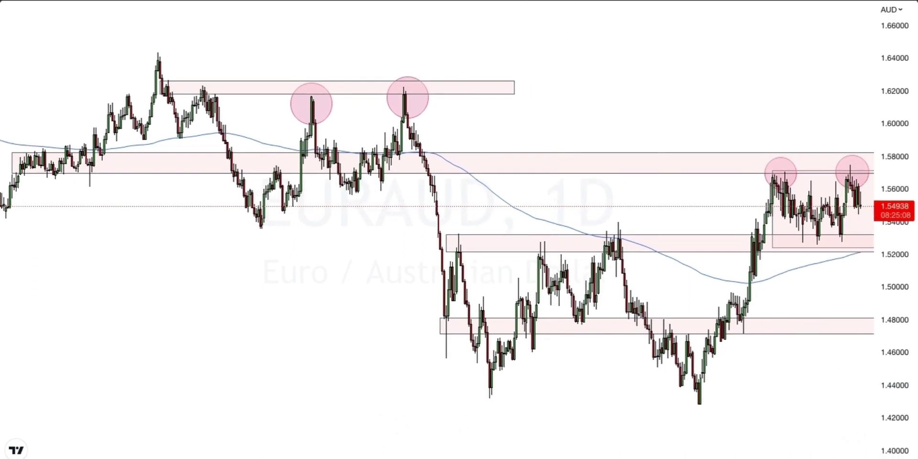
pyautogui.moveTo(532, 237)
pyautogui.mouseDown()
pyautogui.moveTo(537, 296)
pyautogui.moveTo(603, 319)
pyautogui.moveTo(646, 315)
pyautogui.mouseUp()
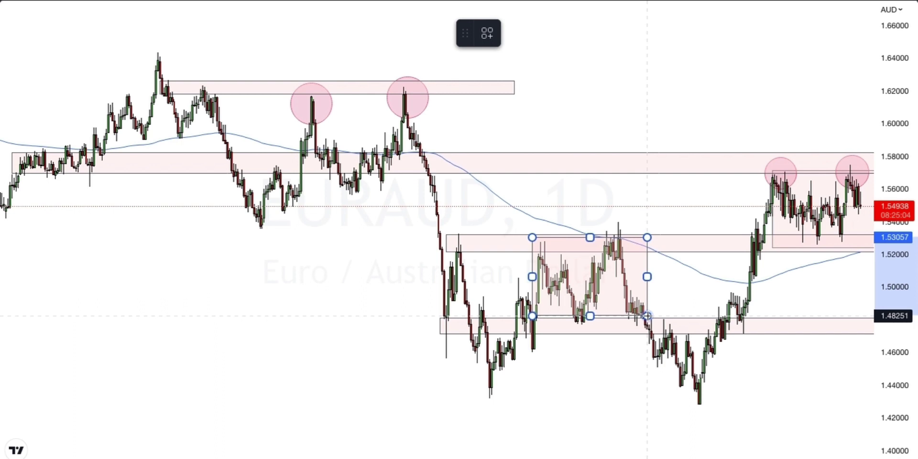
pyautogui.click(678, 294)
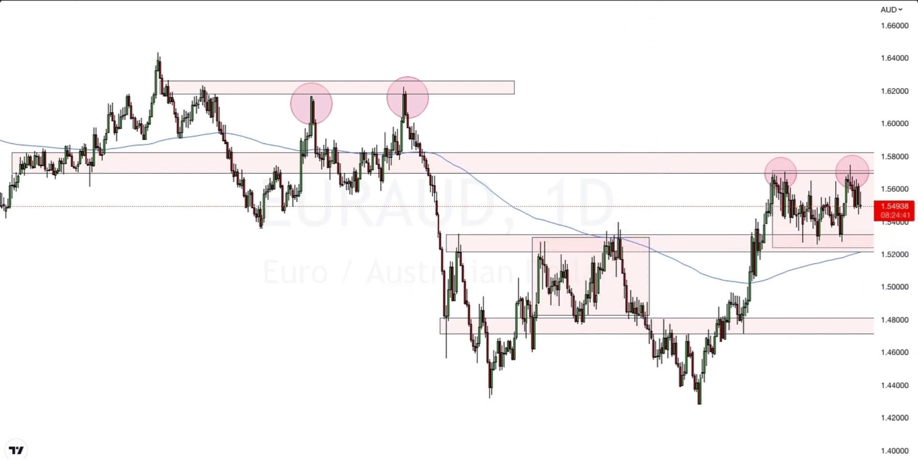
# Draw a support rectangle from about 1.439 to 1.432 across the two lowest lows and past the second one.
pyautogui.click(1, 167)
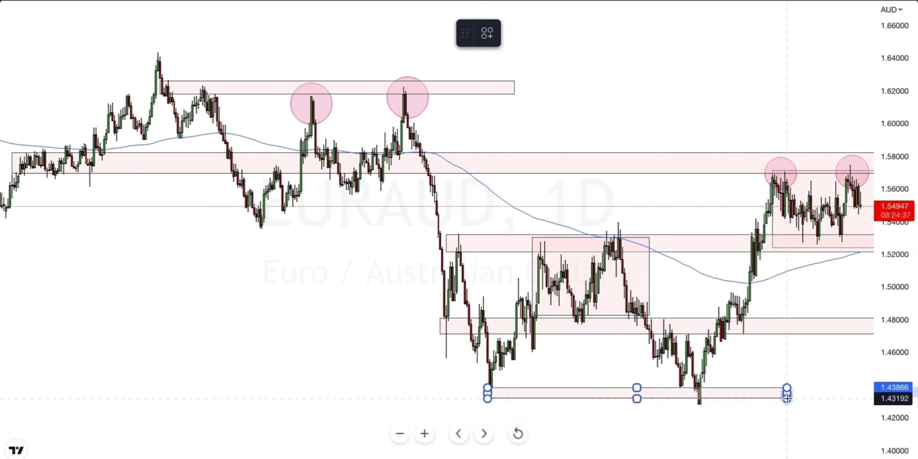
pyautogui.click(786, 397)
pyautogui.click(131, 246)
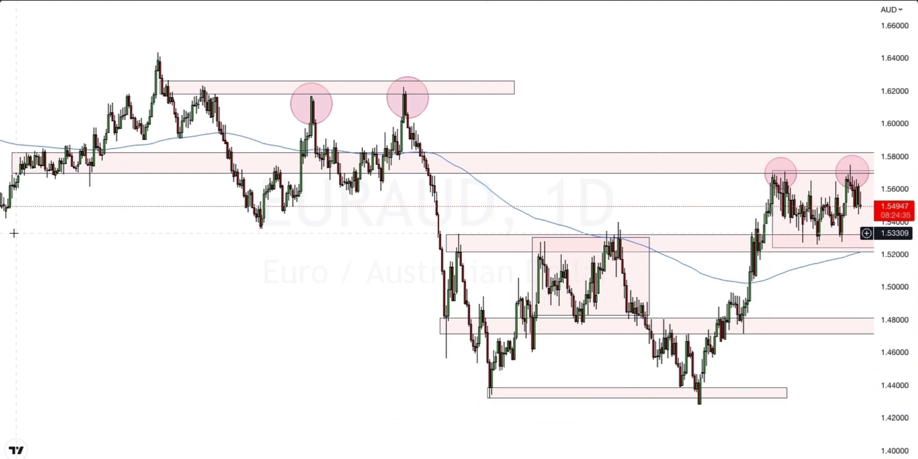
# Measure the price move from inside the earlier boxed range down to the zone at the lowest lows.
pyautogui.keyDown('shift'); pyautogui.click(602, 259); pyautogui.keyUp('shift')
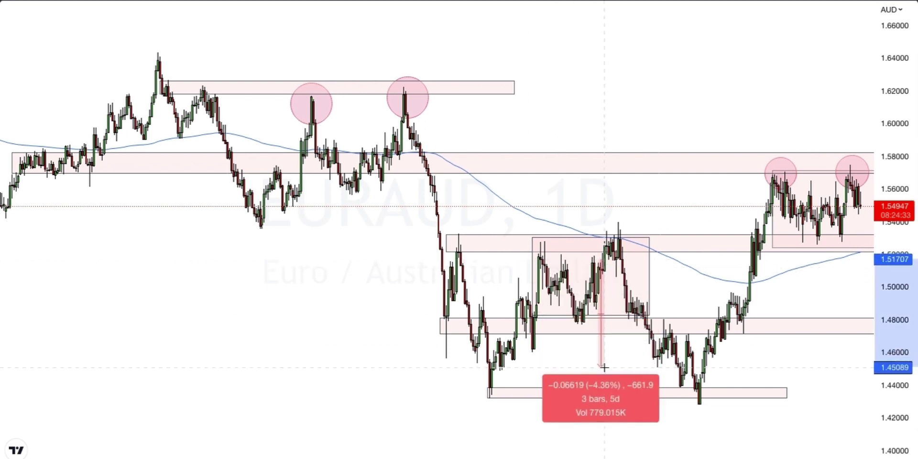
pyautogui.click(608, 387)
pyautogui.click(794, 348)
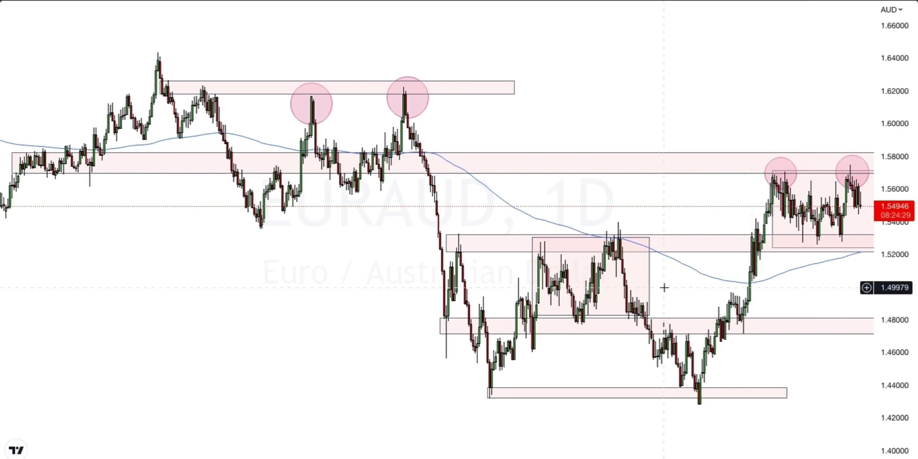
# Box the older consolidation before the 1.57–1.582 zone with a rectangle from about 1.566 down to 1.529.
pyautogui.moveTo(262, 246); pyautogui.dragTo(542, 310)
pyautogui.moveTo(371, 311); pyautogui.dragTo(617, 360)
pyautogui.moveTo(512, 339); pyautogui.dragTo(664, 371)
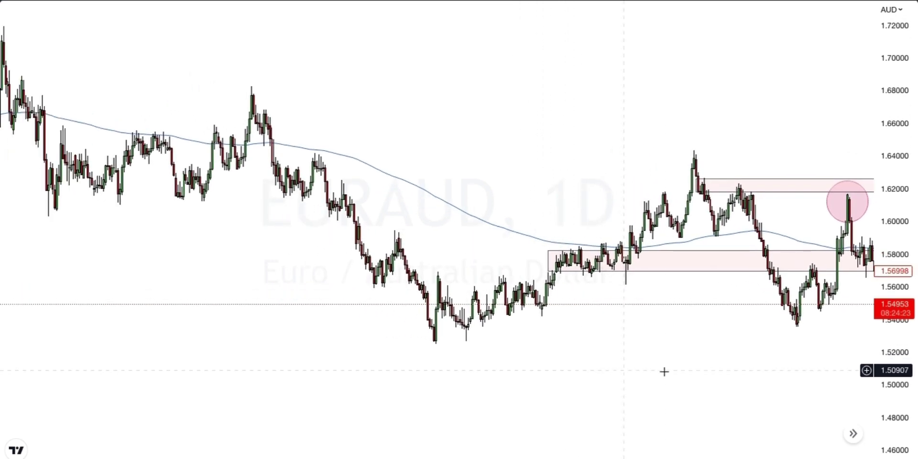
pyautogui.click(435, 276)
pyautogui.moveTo(455, 352); pyautogui.dragTo(552, 325)
pyautogui.moveTo(435, 301); pyautogui.dragTo(439, 300)
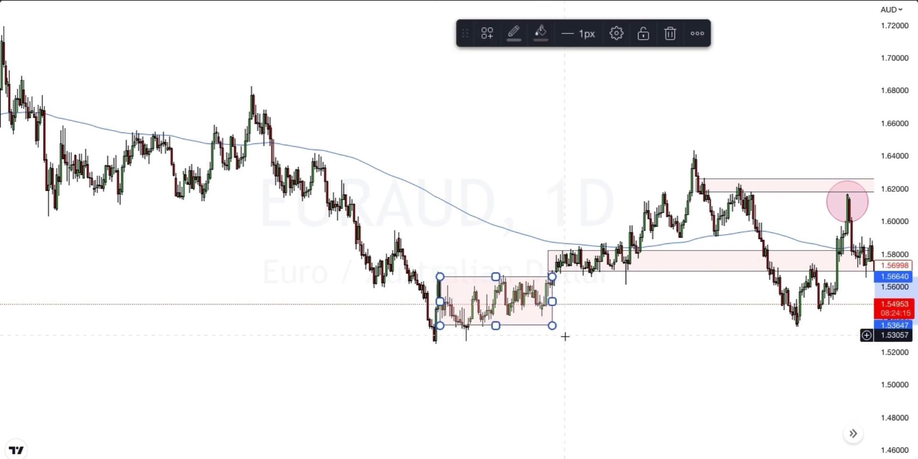
pyautogui.moveTo(495, 325); pyautogui.dragTo(497, 338)
pyautogui.click(582, 354)
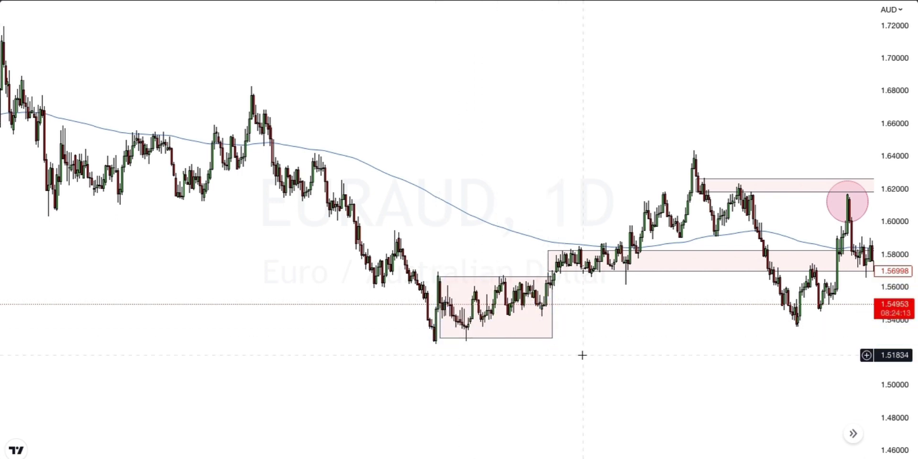
# Box the consolidation following the sharp fall from the chart's highest spike with a rectangle from about 1.649 to 1.610.
pyautogui.moveTo(305, 324); pyautogui.dragTo(420, 367)
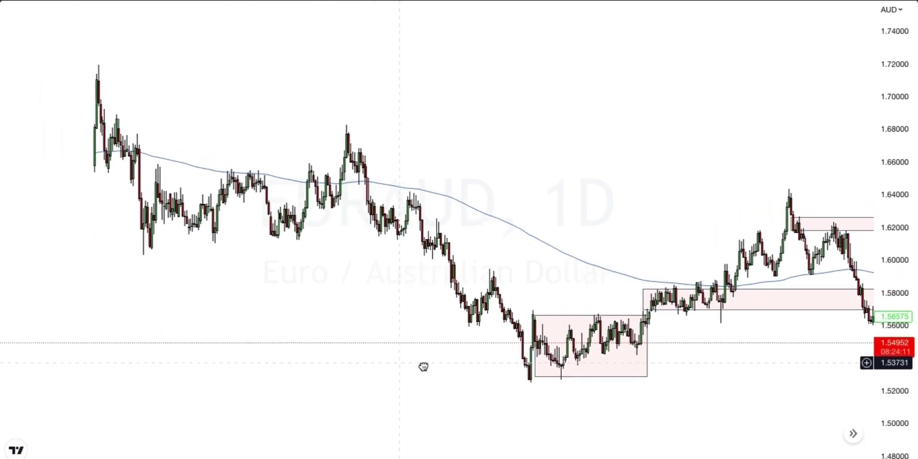
pyautogui.moveTo(268, 248); pyautogui.dragTo(369, 345)
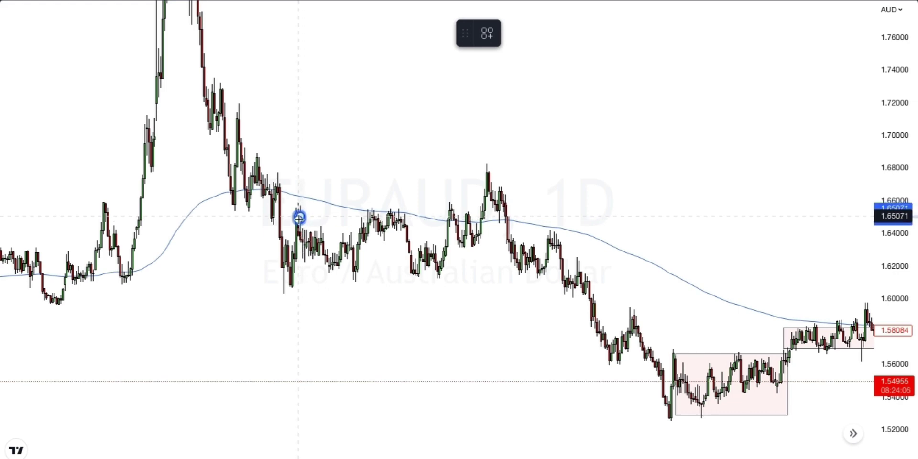
pyautogui.moveTo(299, 218)
pyautogui.mouseDown()
pyautogui.moveTo(331, 275)
pyautogui.moveTo(355, 285)
pyautogui.mouseUp()
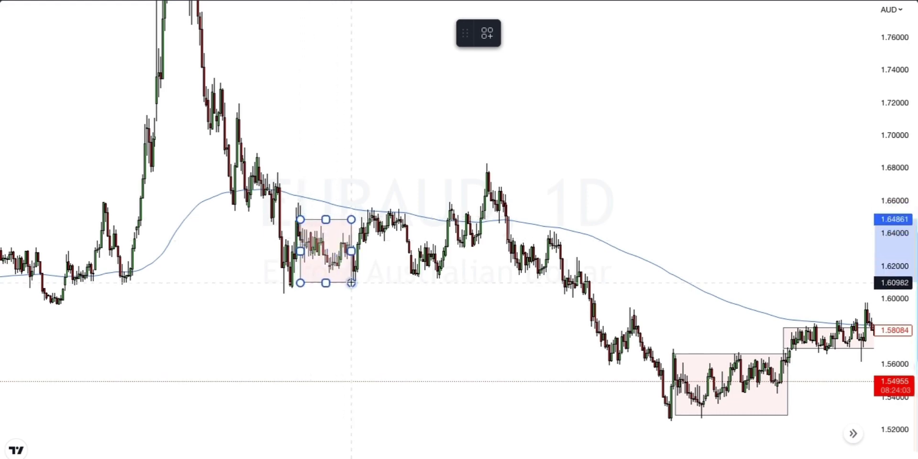
pyautogui.click(350, 280)
pyautogui.click(390, 264)
pyautogui.moveTo(450, 321); pyautogui.dragTo(100, 234)
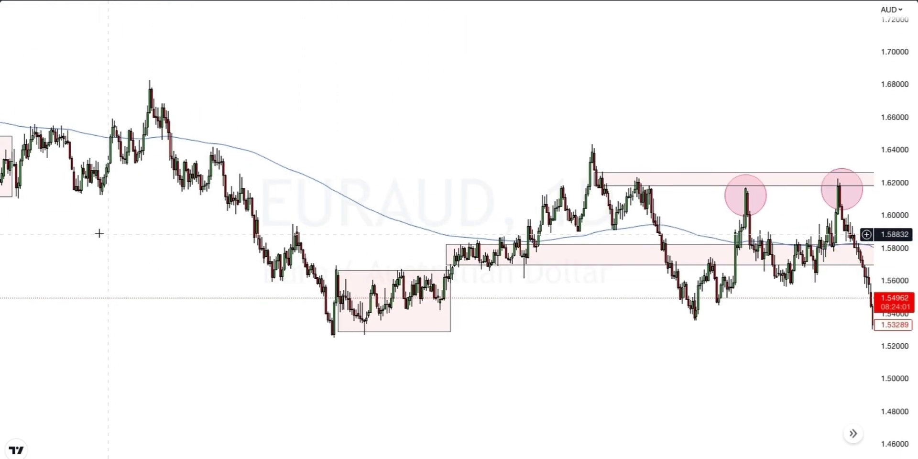
# Widen the consolidation box after the sharp fall from the chart's highest spike so it starts a few candles earlier.
pyautogui.moveTo(432, 119); pyautogui.dragTo(83, 63)
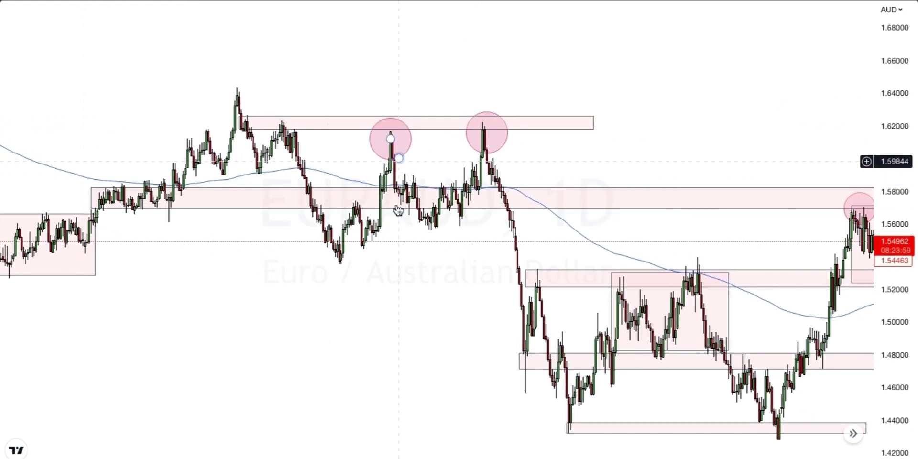
pyautogui.moveTo(695, 108); pyautogui.dragTo(420, 50)
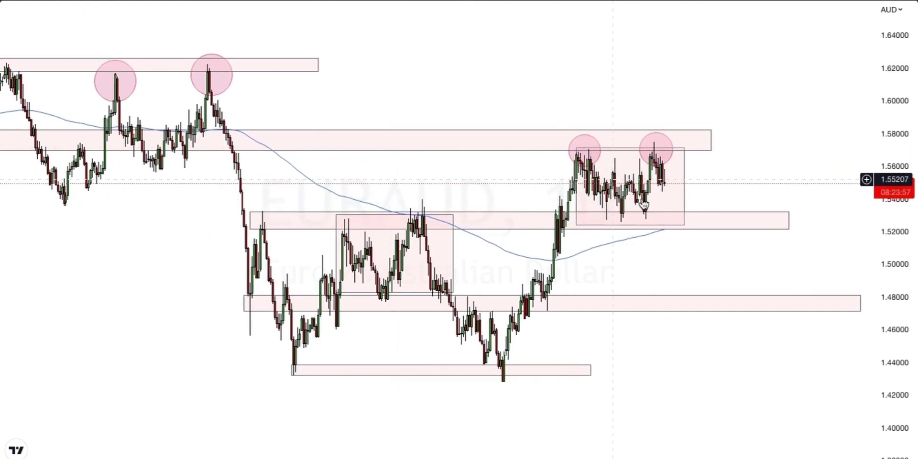
pyautogui.moveTo(58, 194); pyautogui.dragTo(470, 285)
pyautogui.moveTo(359, 284); pyautogui.dragTo(502, 327)
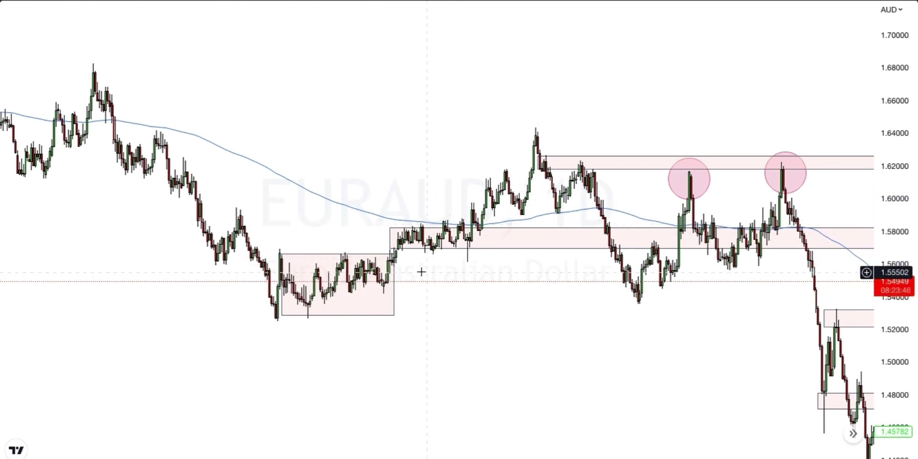
pyautogui.moveTo(402, 286); pyautogui.dragTo(592, 258)
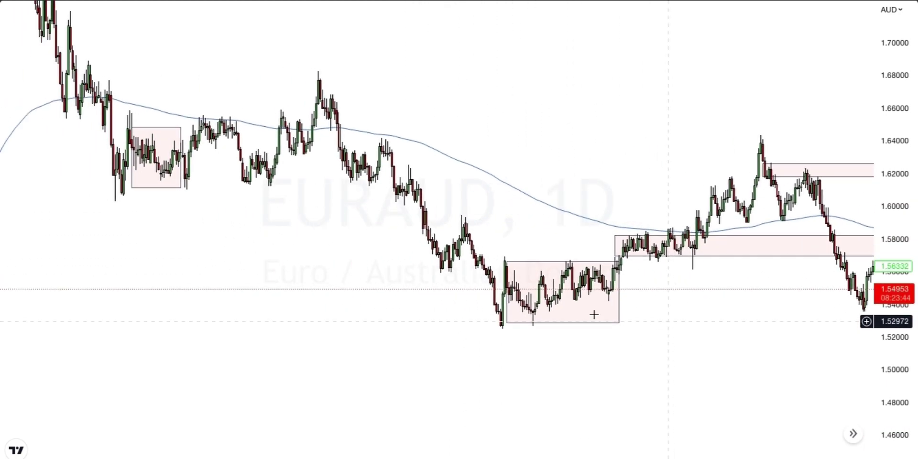
pyautogui.moveTo(293, 268); pyautogui.dragTo(564, 360)
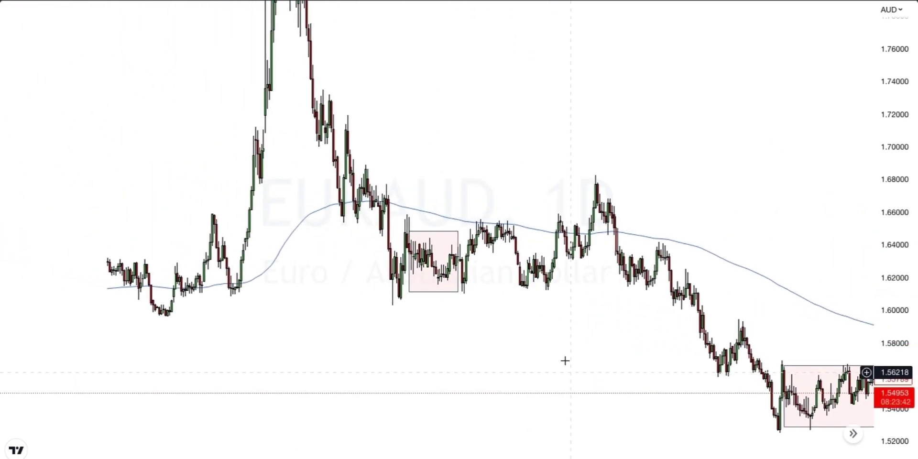
pyautogui.moveTo(406, 262); pyautogui.dragTo(399, 262)
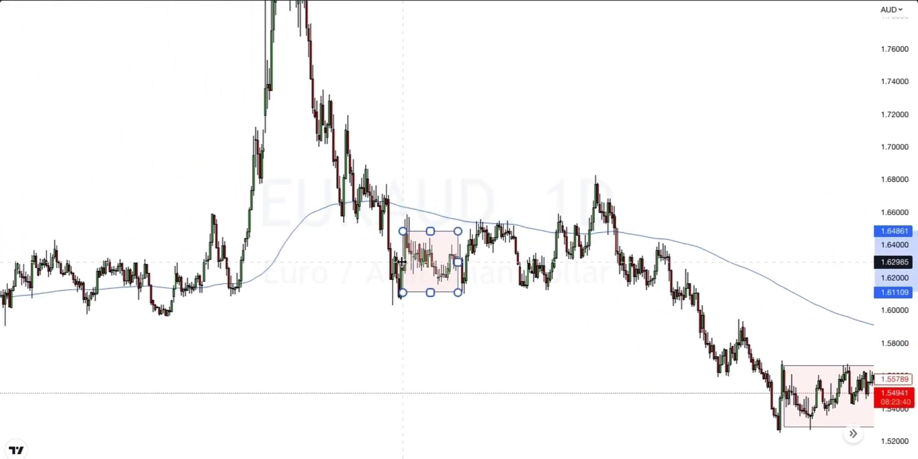
pyautogui.click(236, 158)
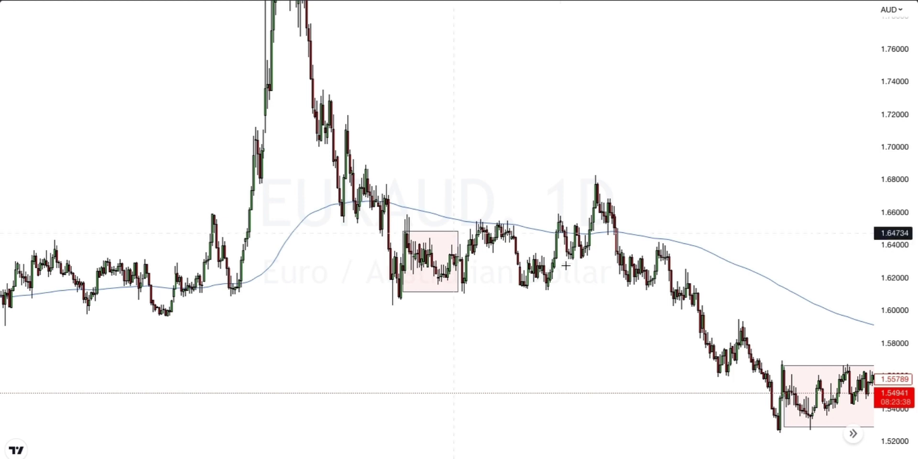
# Box the small range beneath the moving average just after that consolidation, from about 1.655 to 1.635, and widen it on both sides.
pyautogui.hotkey('alt', 'shift', 'r')
pyautogui.moveTo(472, 244); pyautogui.dragTo(511, 253)
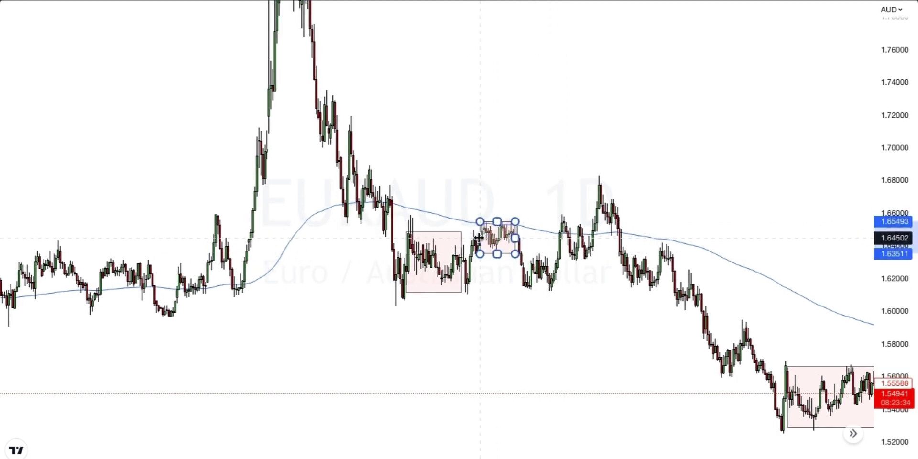
pyautogui.click(533, 241)
pyautogui.moveTo(516, 237); pyautogui.dragTo(521, 238)
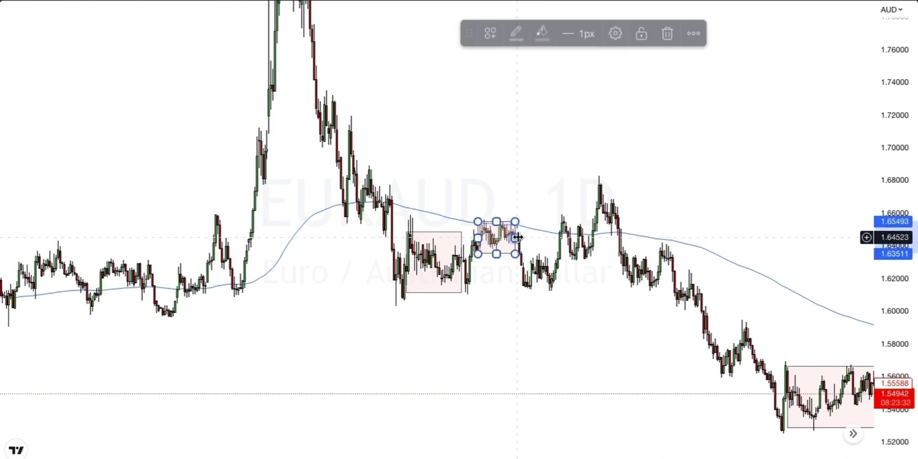
pyautogui.click(549, 206)
# Box the sideways range preceding the chart's highest spike with a rectangle from about 1.631 to 1.607.
pyautogui.moveTo(885, 110); pyautogui.dragTo(897, 148)
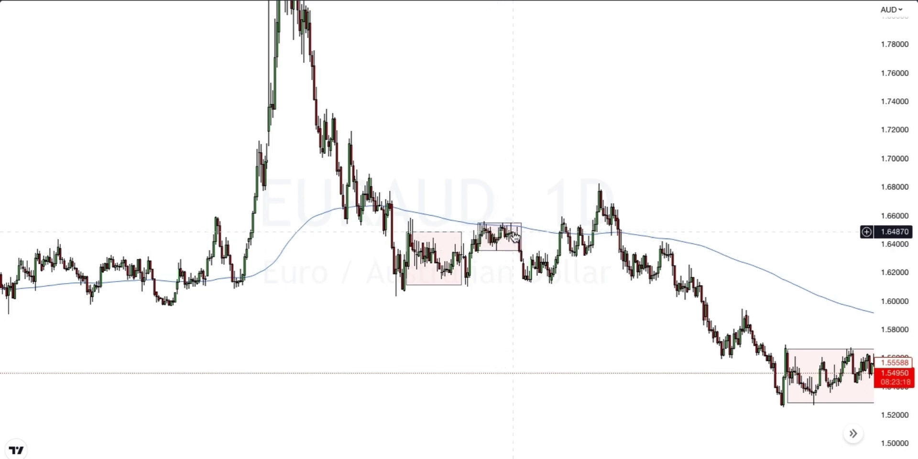
pyautogui.moveTo(532, 157); pyautogui.dragTo(525, 218)
pyautogui.moveTo(898, 38); pyautogui.dragTo(896, 172)
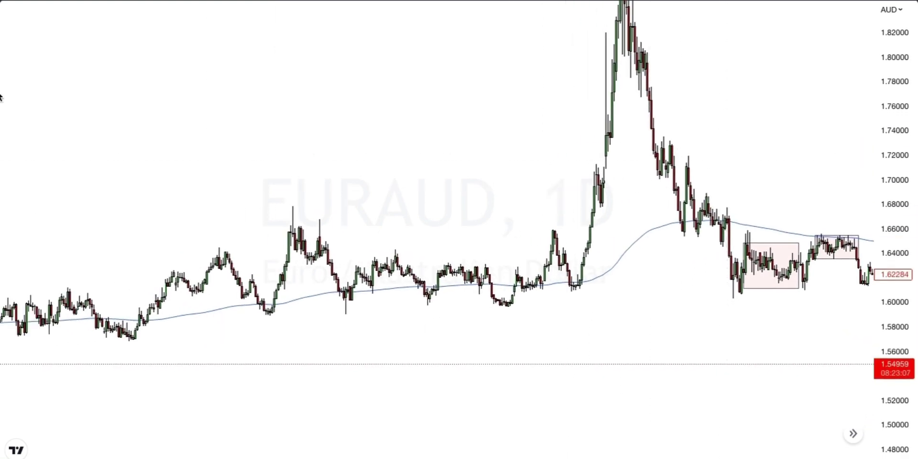
pyautogui.click(0, 98)
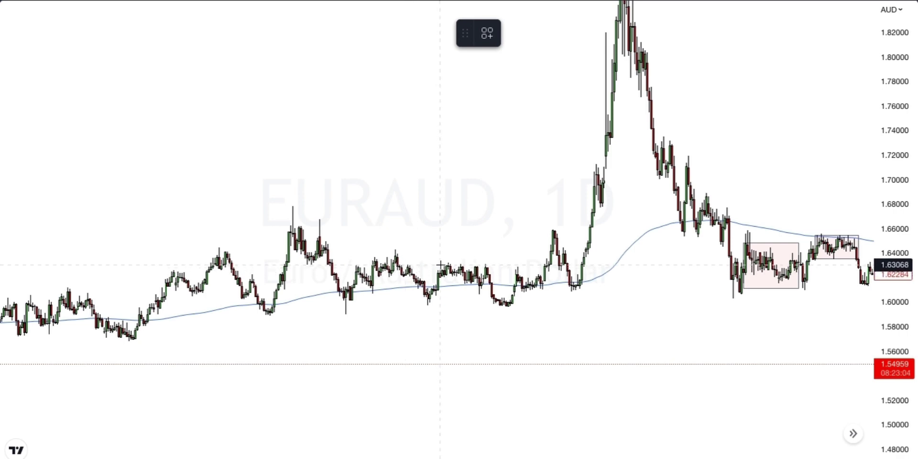
pyautogui.moveTo(440, 264)
pyautogui.mouseDown()
pyautogui.moveTo(463, 293)
pyautogui.moveTo(471, 274)
pyautogui.moveTo(494, 293)
pyautogui.mouseUp()
pyautogui.click(493, 293)
pyautogui.click(611, 318)
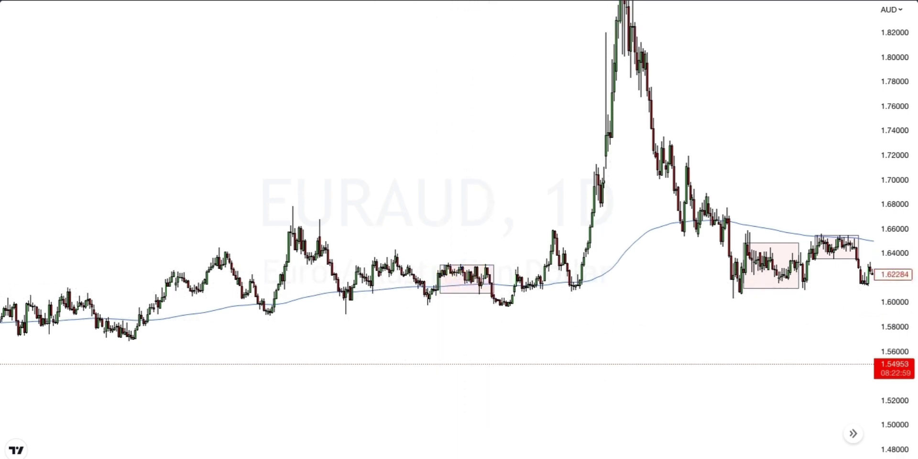
# Box the older range at the earlier peak near 1.66 with a rectangle from about 1.661 to 1.637.
pyautogui.moveTo(289, 229); pyautogui.dragTo(334, 257)
pyautogui.click(274, 248)
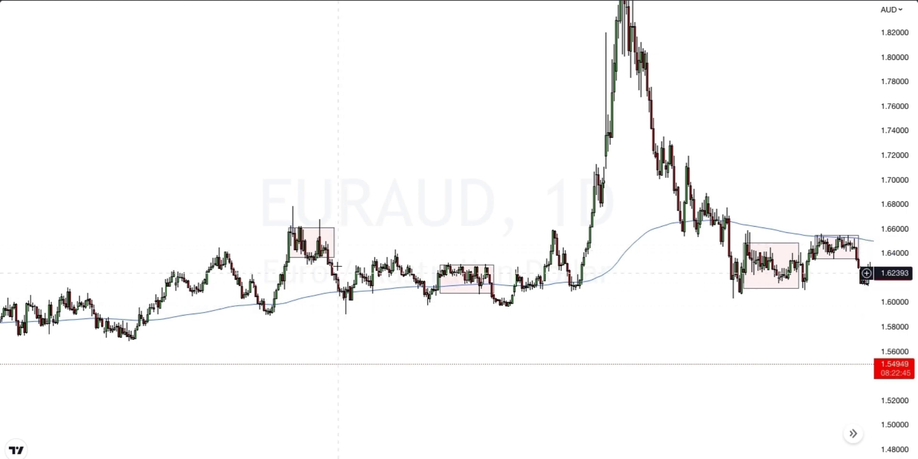
pyautogui.moveTo(345, 293); pyautogui.dragTo(344, 298)
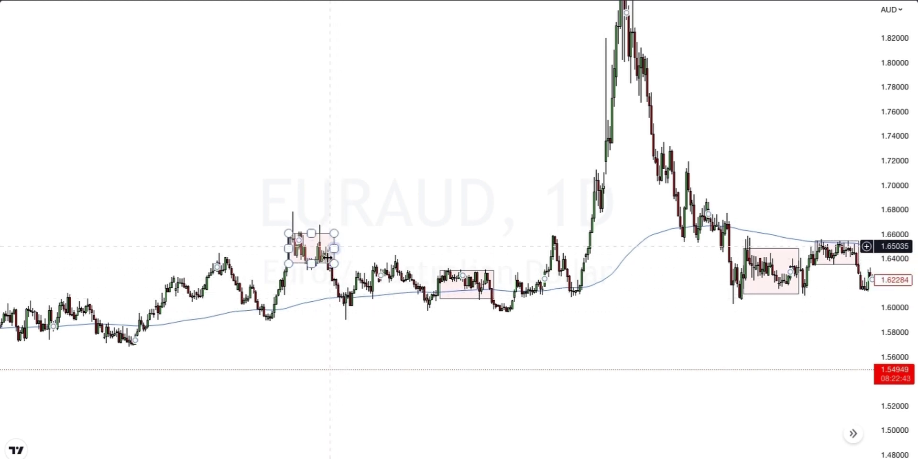
pyautogui.click(353, 248)
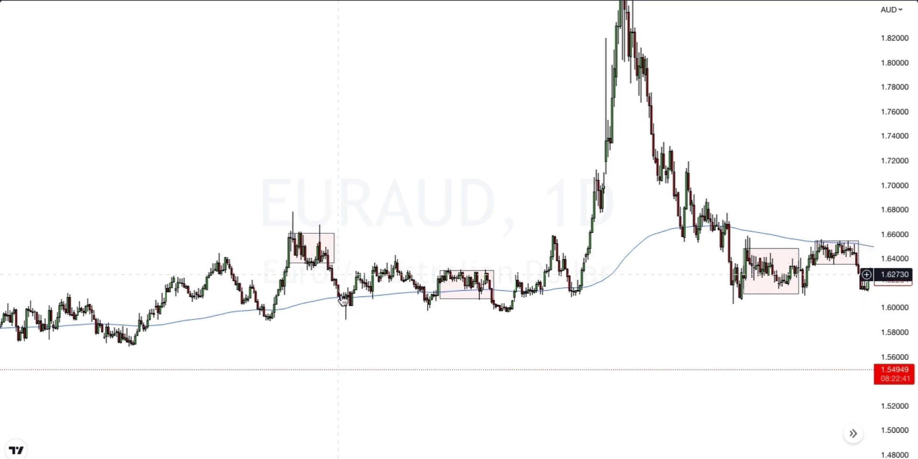
# Box the older twin-peaked range before the drop towards 1.54 with a rectangle from about 1.633 to 1.604.
pyautogui.moveTo(388, 364); pyautogui.dragTo(471, 338)
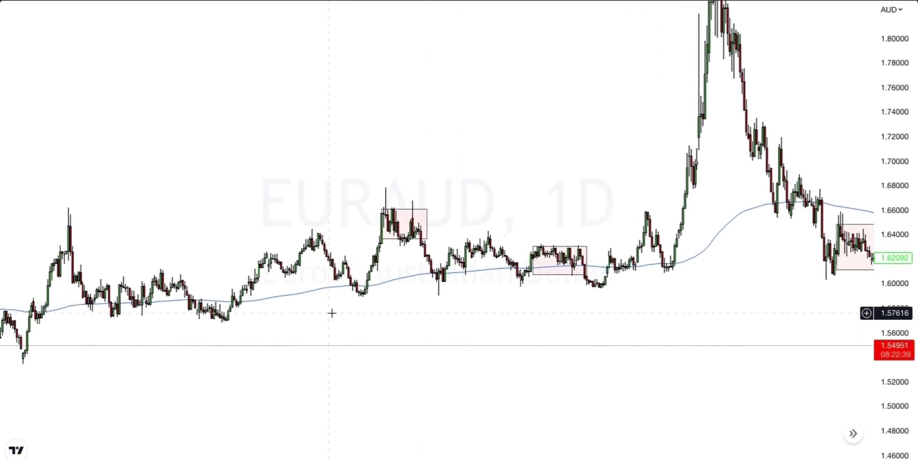
pyautogui.moveTo(338, 313); pyautogui.dragTo(485, 302)
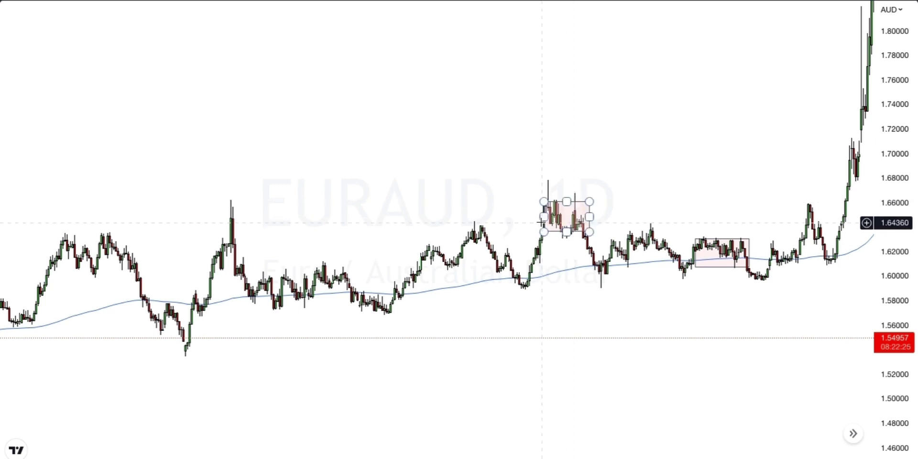
pyautogui.moveTo(304, 72); pyautogui.dragTo(485, 64)
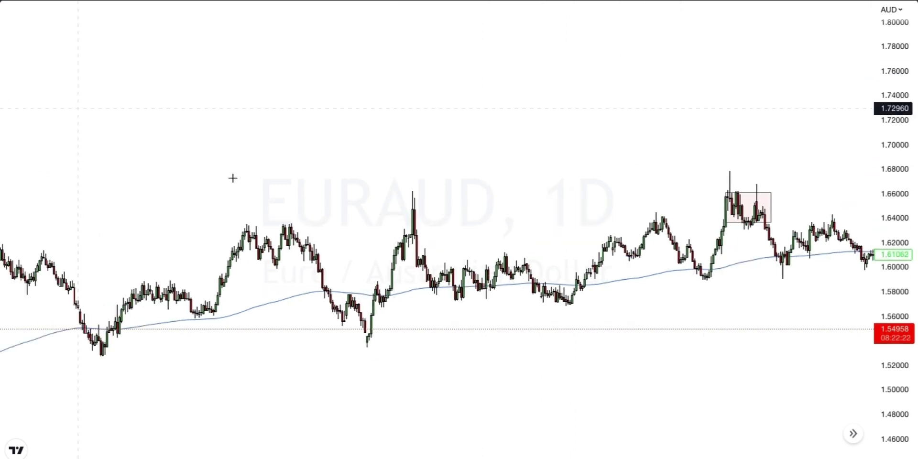
pyautogui.hotkey('alt', 'shift', 'r')
pyautogui.moveTo(239, 226)
pyautogui.mouseDown()
pyautogui.moveTo(272, 264)
pyautogui.moveTo(318, 263)
pyautogui.mouseUp()
pyautogui.click(318, 263)
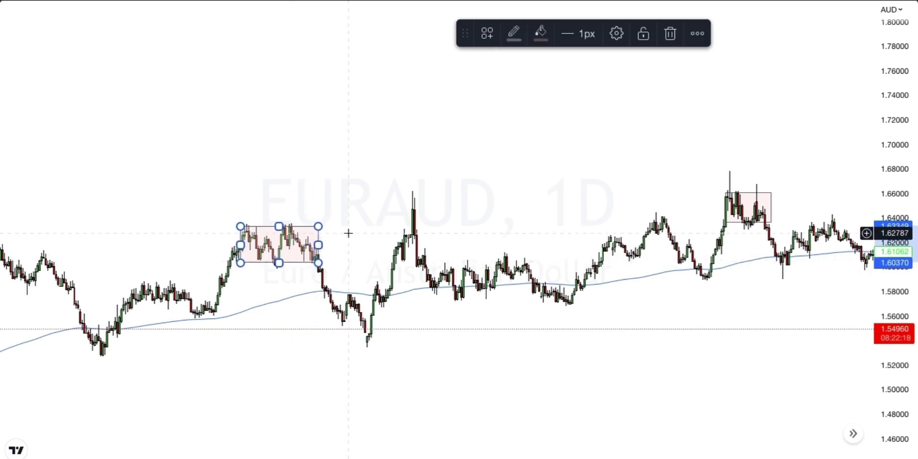
pyautogui.click(348, 234)
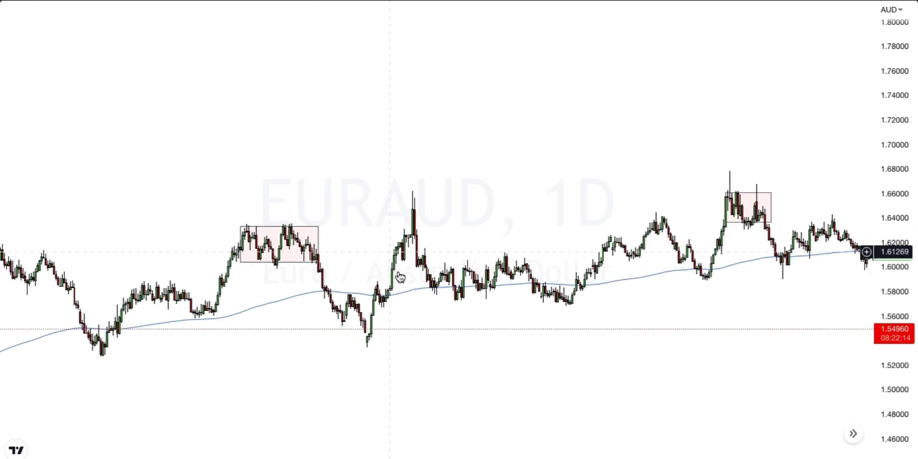
# Measure the fall following the twin-peaked box, from 1.610 down to about 1.551, and clear the measurement.
pyautogui.scroll(3, 604, 398)
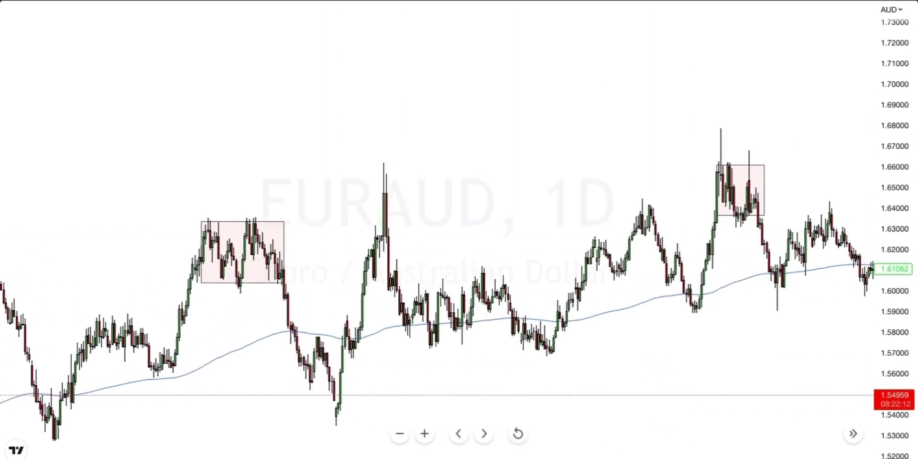
pyautogui.hscroll(-5, 604, 398)
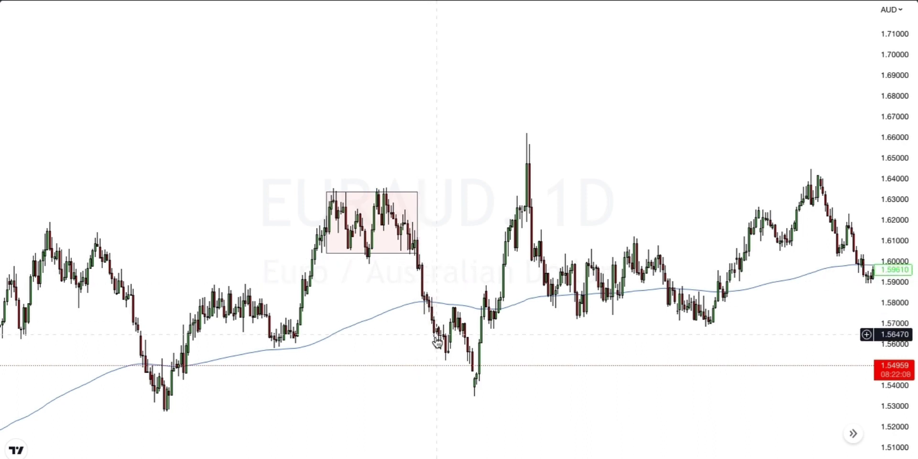
pyautogui.keyDown('shift'); pyautogui.click(449, 240); pyautogui.keyUp('shift')
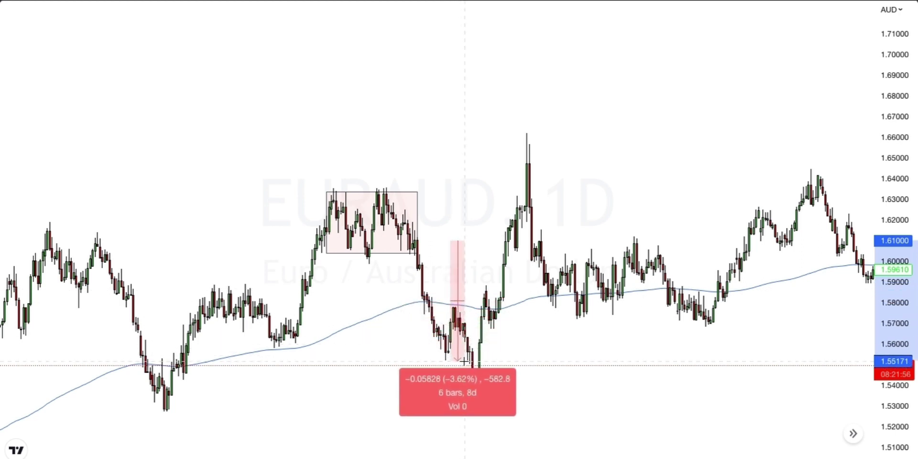
pyautogui.click(466, 366)
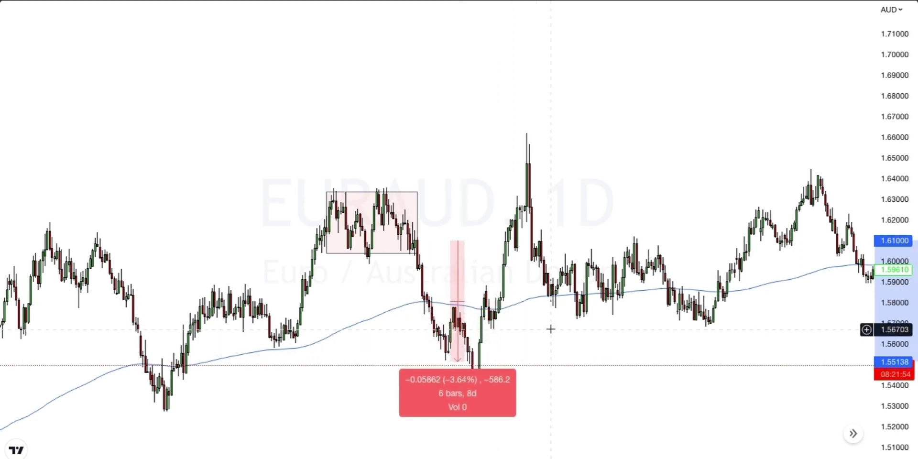
pyautogui.click(551, 328)
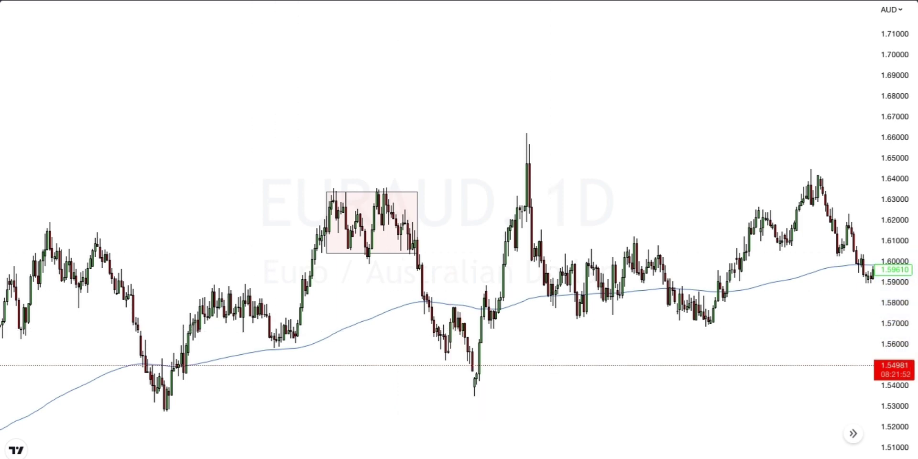
# Draw an arrow from about 1.615 down to 1.604, pointing at the breakout from the twin-peaked box's lower edge.
pyautogui.moveTo(529, 458); pyautogui.dragTo(447, 453)
pyautogui.moveTo(525, 351); pyautogui.dragTo(639, 341)
pyautogui.click(0, 97)
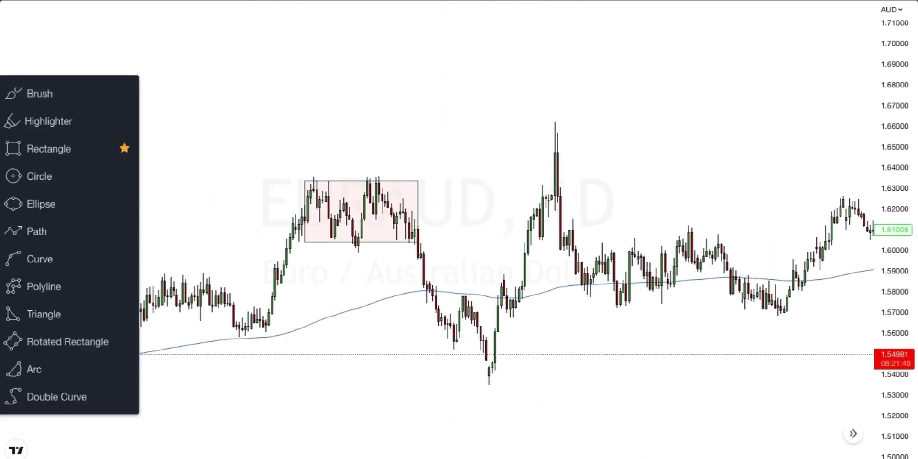
pyautogui.click(0, 47)
pyautogui.click(0, 47)
pyautogui.click(54, 76)
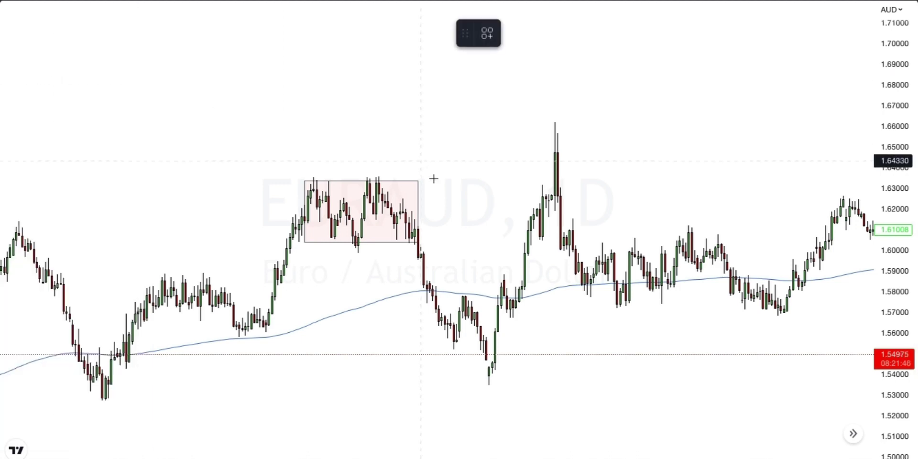
pyautogui.click(453, 220)
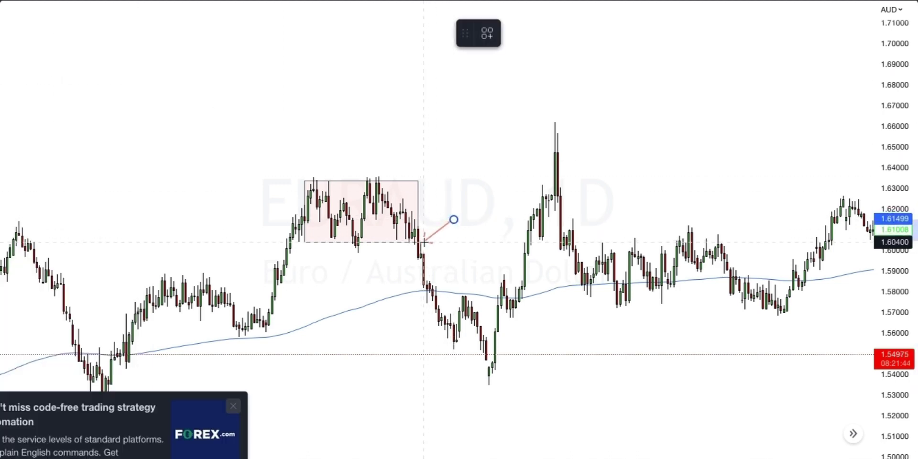
pyautogui.click(423, 242)
pyautogui.click(329, 383)
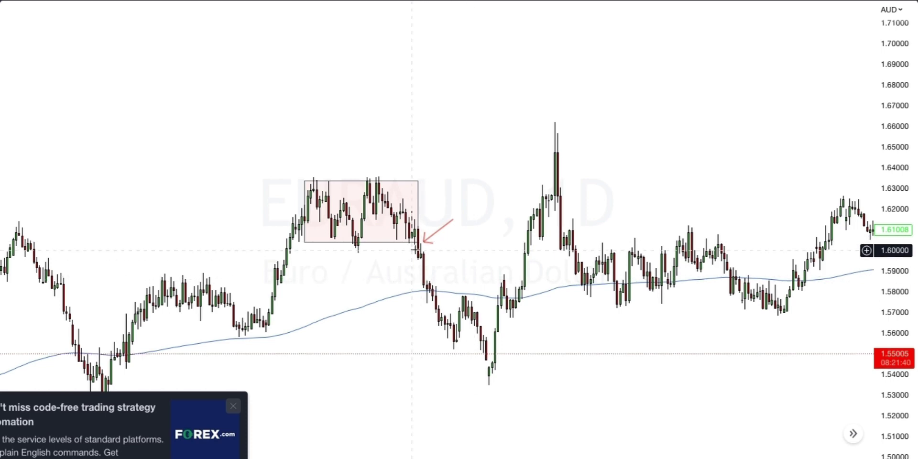
# Delete the arrow marking the breakout below the twin-peaked box.
pyautogui.moveTo(424, 248); pyautogui.dragTo(436, 208)
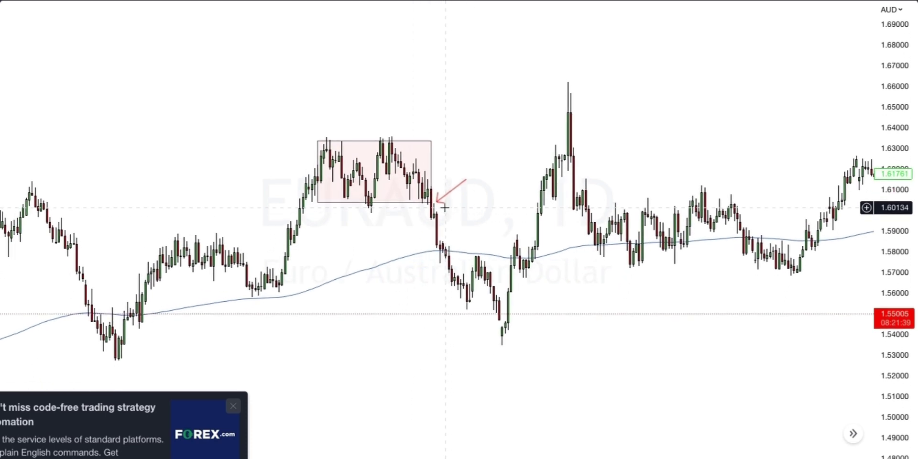
pyautogui.moveTo(530, 457); pyautogui.dragTo(516, 457)
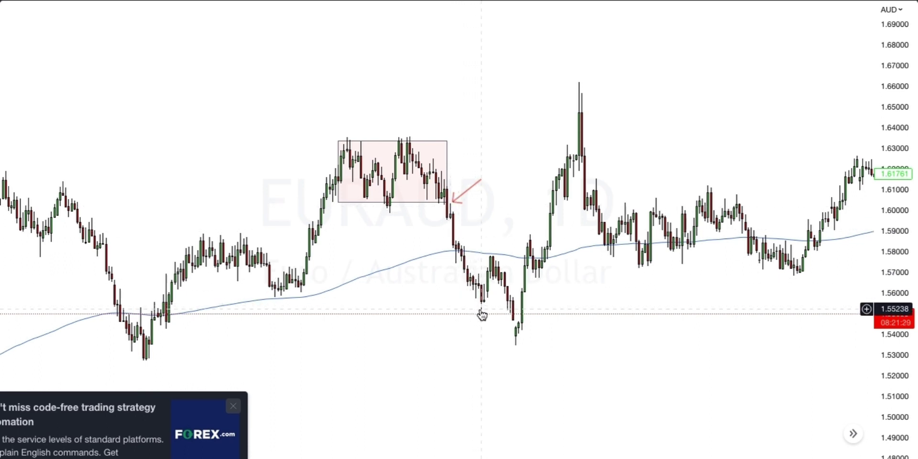
pyautogui.click(478, 179)
pyautogui.press('Delete')
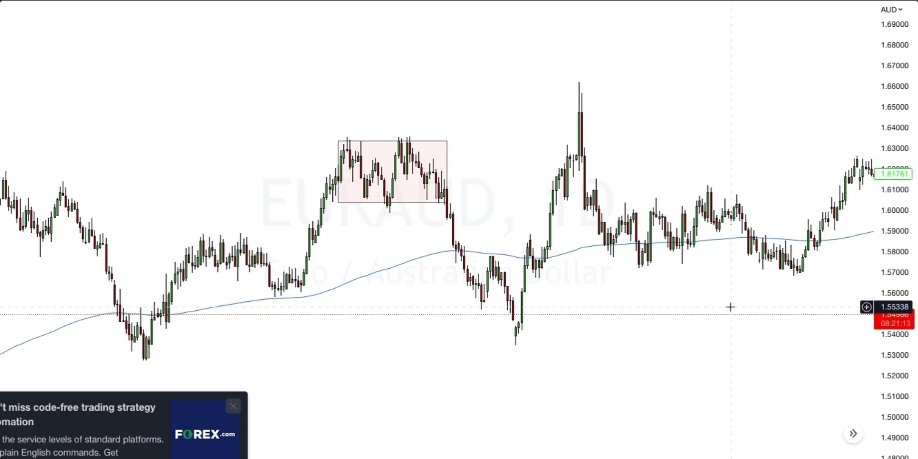
# Review the boxed past ranges in chronological order up to the current consolidation beneath the 1.57–1.582 zone.
pyautogui.moveTo(748, 307); pyautogui.dragTo(351, 230)
pyautogui.moveTo(722, 240); pyautogui.dragTo(215, 247)
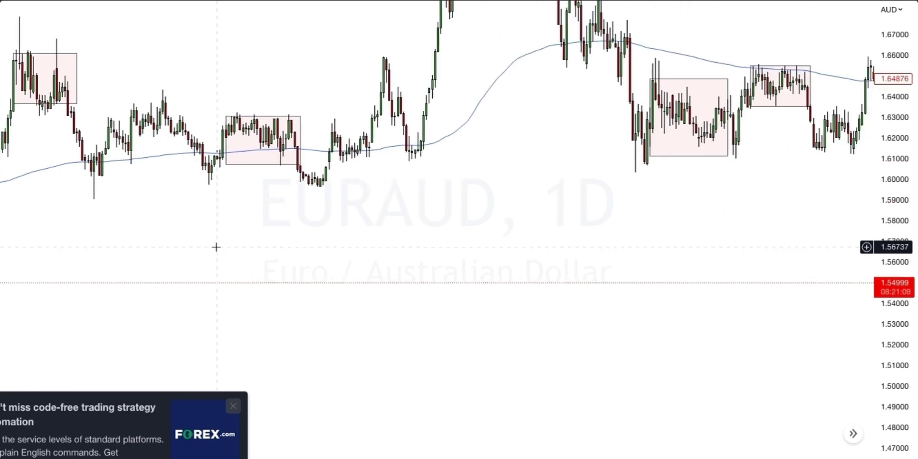
pyautogui.moveTo(832, 276); pyautogui.dragTo(492, 252)
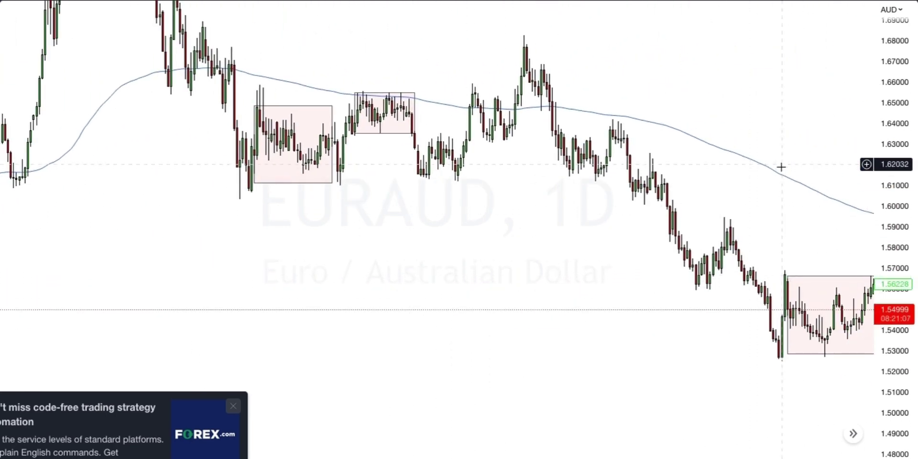
pyautogui.moveTo(841, 164); pyautogui.dragTo(238, 87)
pyautogui.moveTo(768, 151); pyautogui.dragTo(449, 142)
pyautogui.hscroll(10, 750, 90)
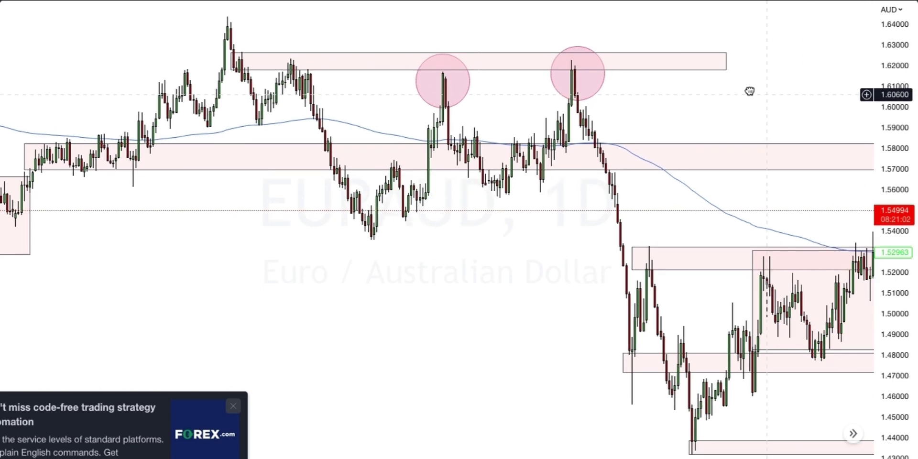
pyautogui.hscroll(10, 741, 45)
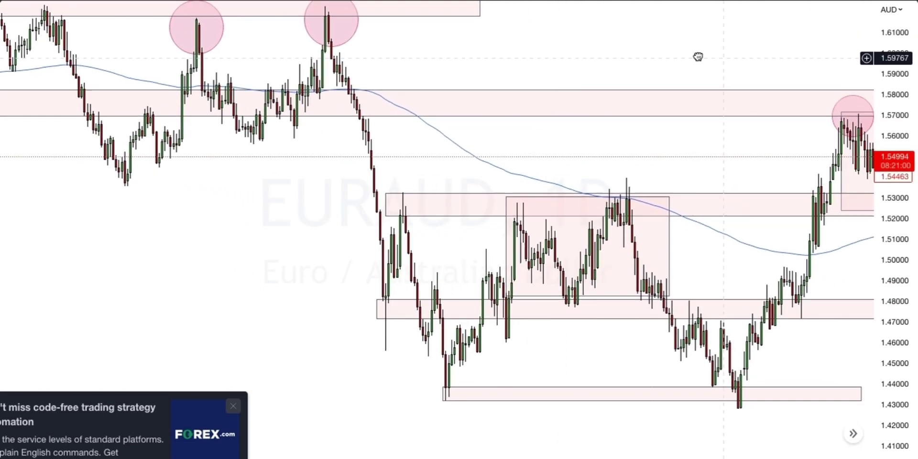
pyautogui.moveTo(901, 62); pyautogui.dragTo(903, 146)
pyautogui.moveTo(526, 457); pyautogui.dragTo(600, 458)
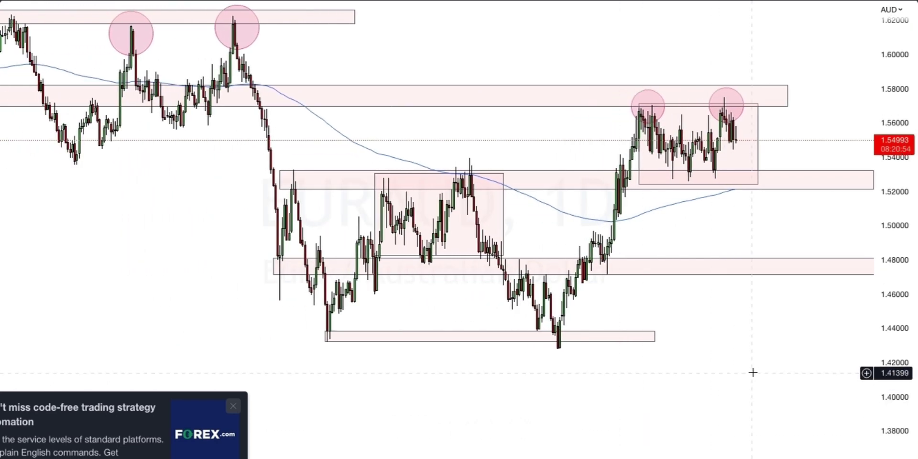